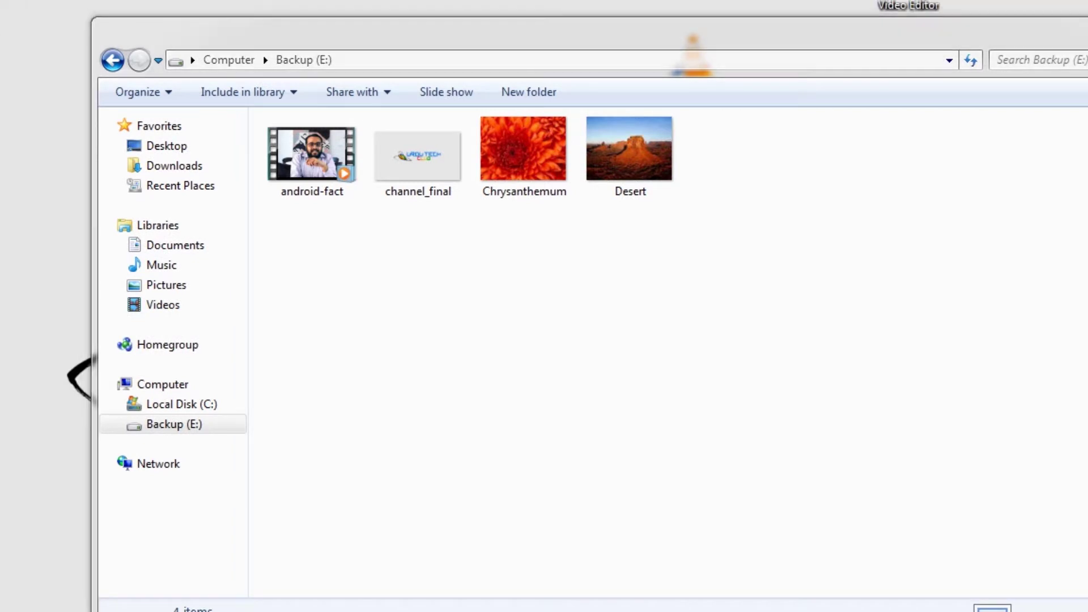
Empty the Recycle Bin to permanently delete the Wildlife video
{"action": "left_click", "coordinate": [362, 164]}
{"action": "left_click", "coordinate": [291, 121]}
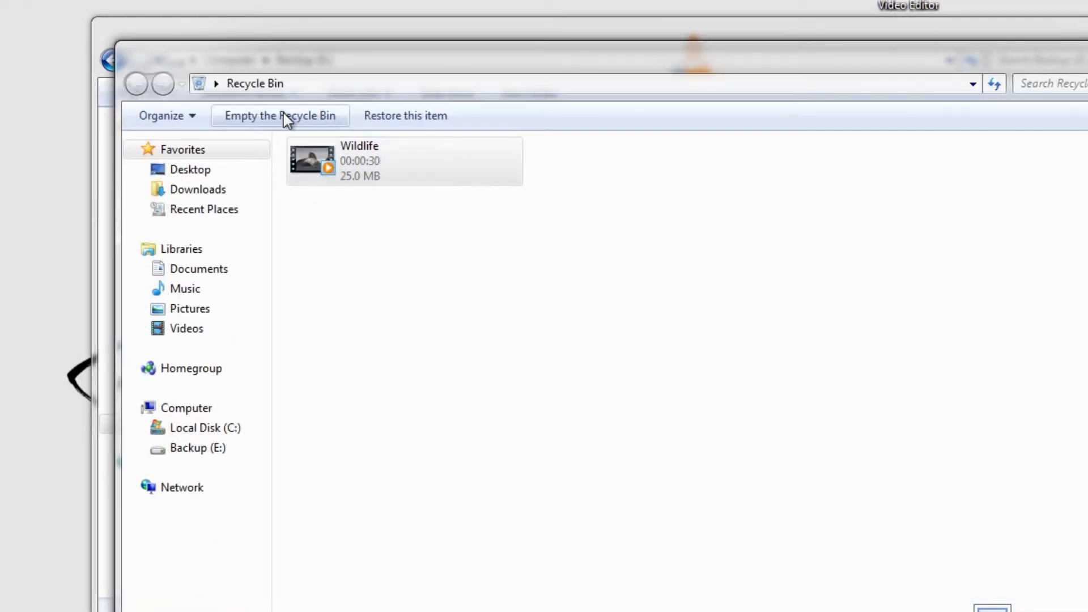
{"action": "left_click", "coordinate": [629, 382]}
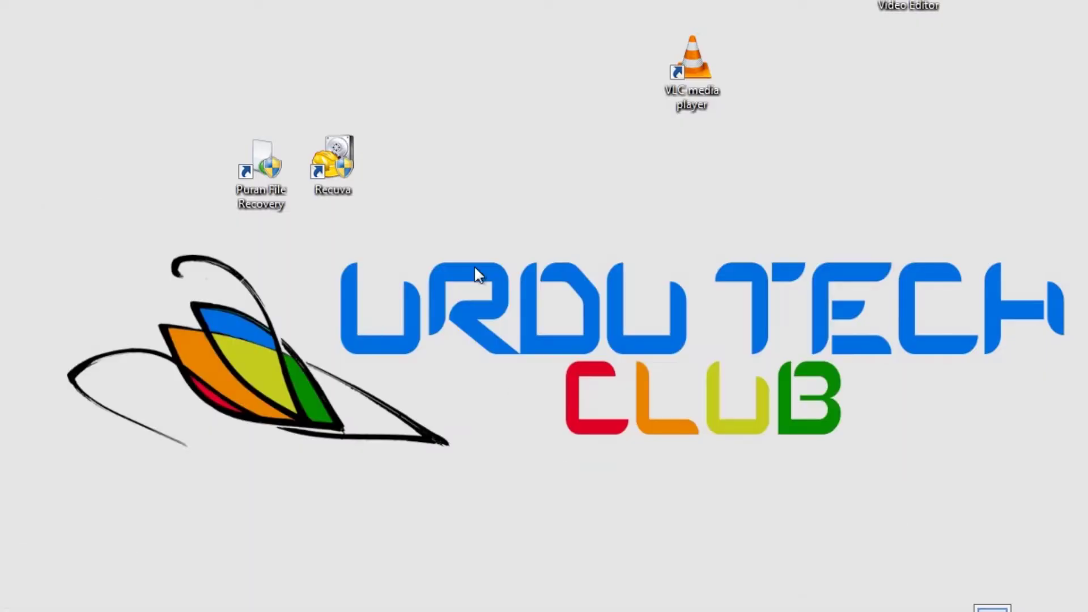
Launch Puran File Recovery, allow it to make changes, read through its introductory notes and dismiss them
{"action": "left_click", "coordinate": [283, 172]}
{"action": "double_click", "coordinate": [261, 167]}
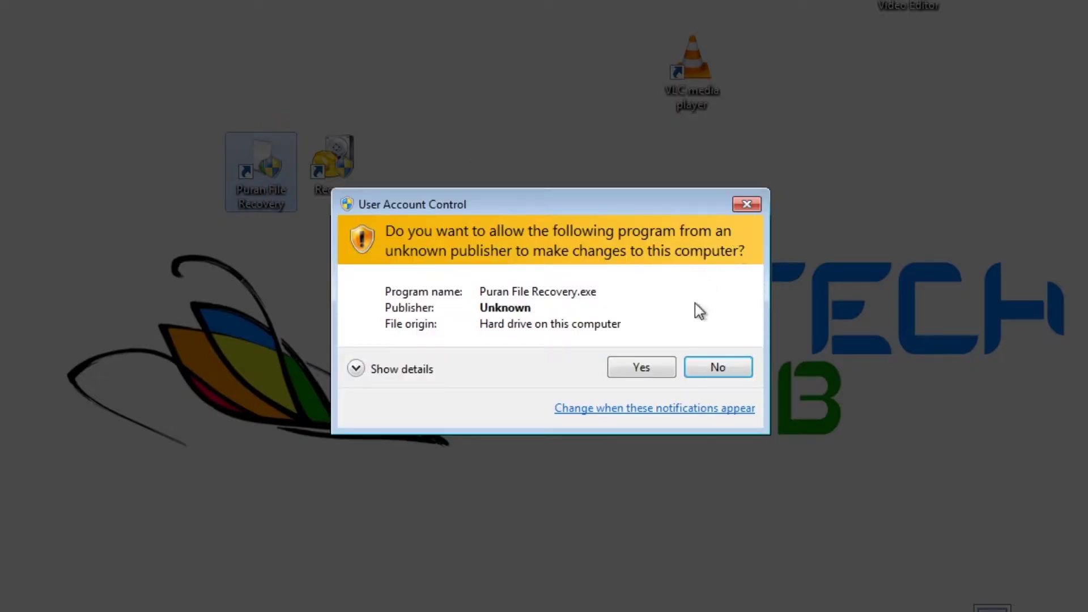
{"action": "left_click", "coordinate": [639, 366]}
{"action": "key", "text": "Return"}
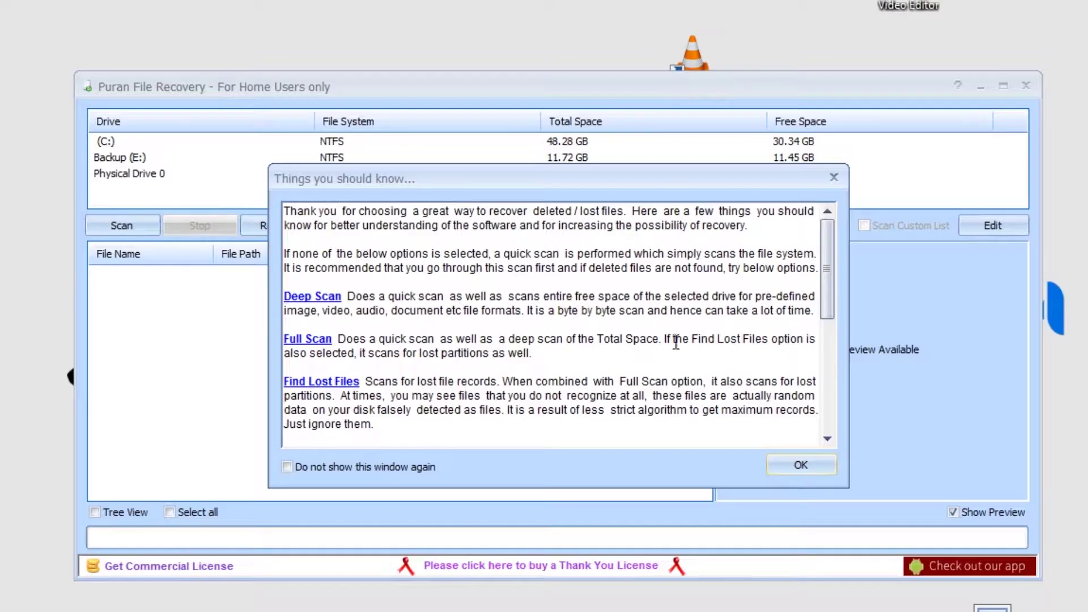
{"action": "scroll", "coordinate": [575, 300], "scroll_direction": "down", "scroll_amount": 4}
{"action": "scroll", "coordinate": [329, 419], "scroll_direction": "down", "scroll_amount": 5}
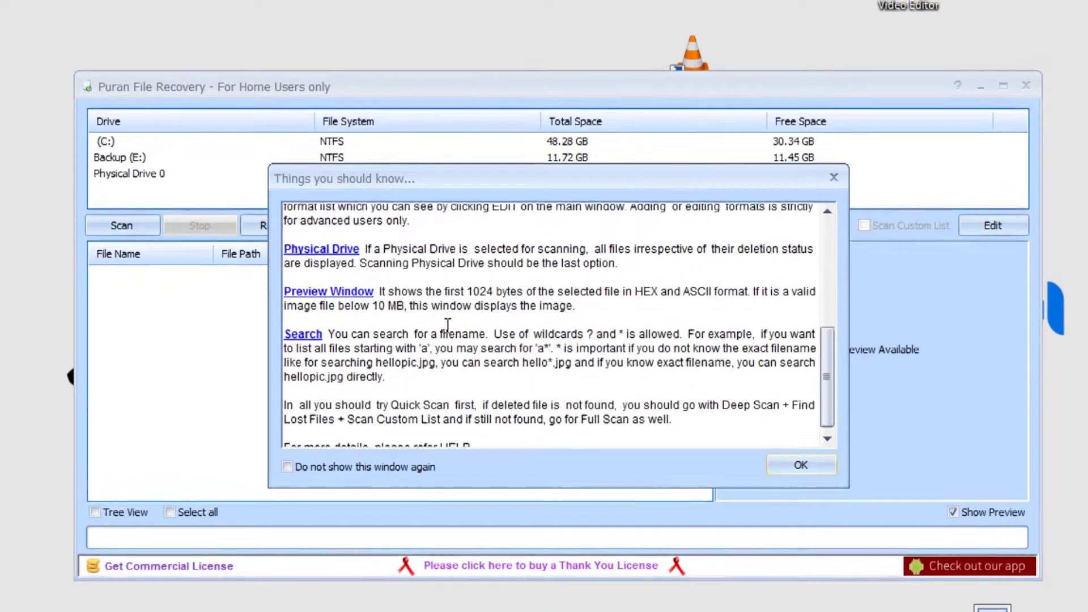
{"action": "left_click", "coordinate": [801, 464]}
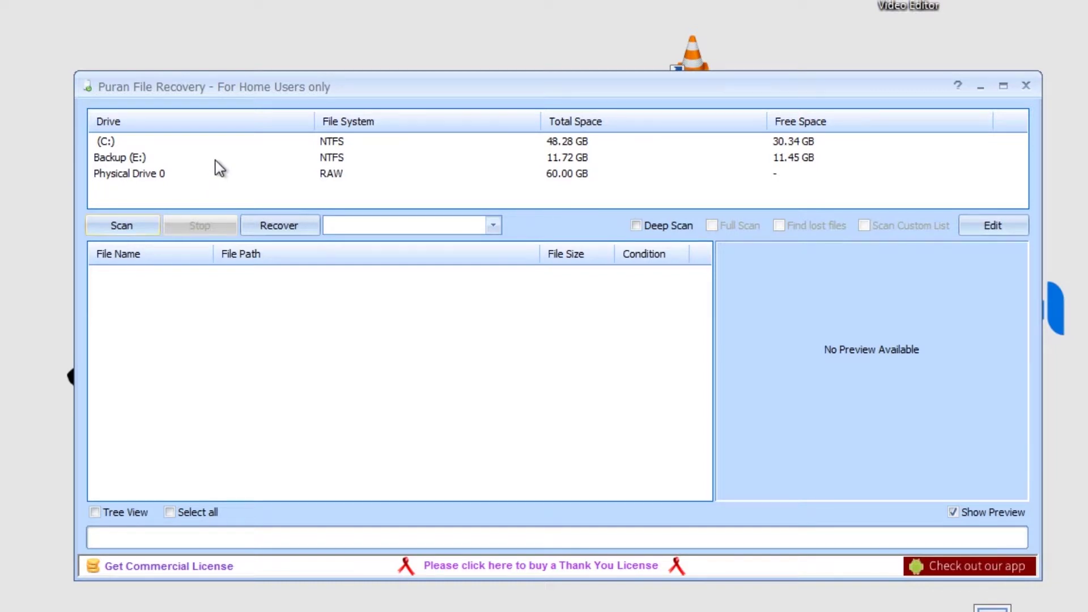
Scan the Backup (E:) drive for deleted files with the file type filter set to Videos
{"action": "left_click", "coordinate": [125, 159]}
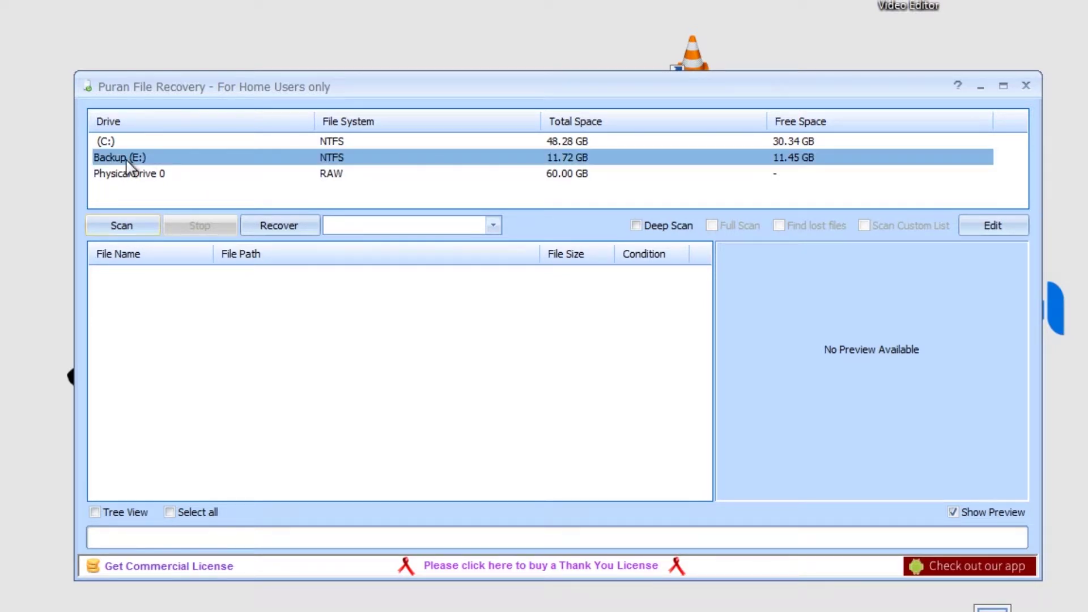
{"action": "left_click", "coordinate": [492, 228]}
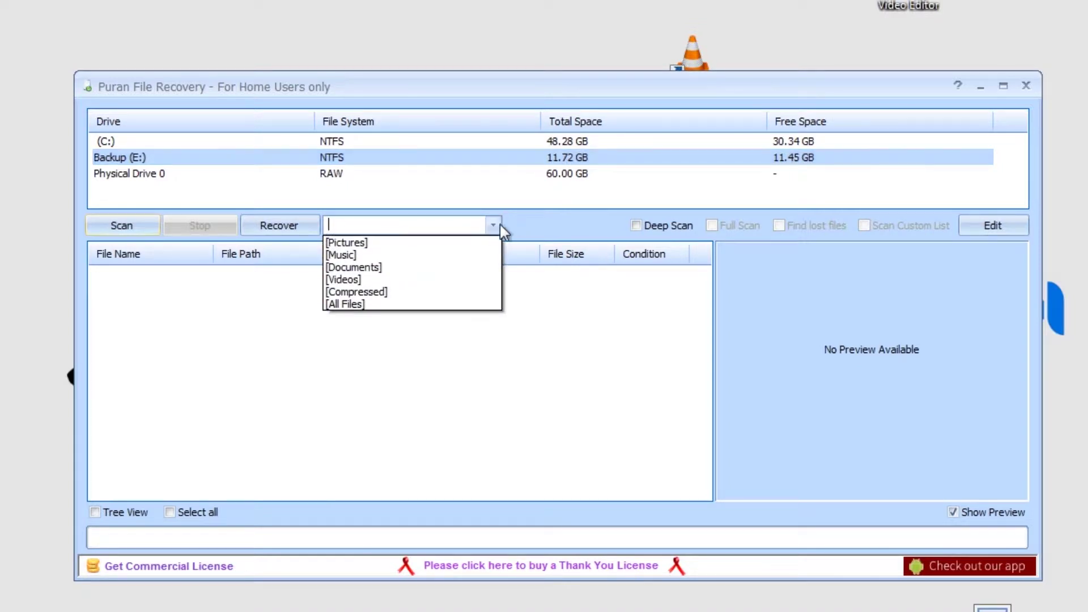
{"action": "left_click", "coordinate": [349, 280]}
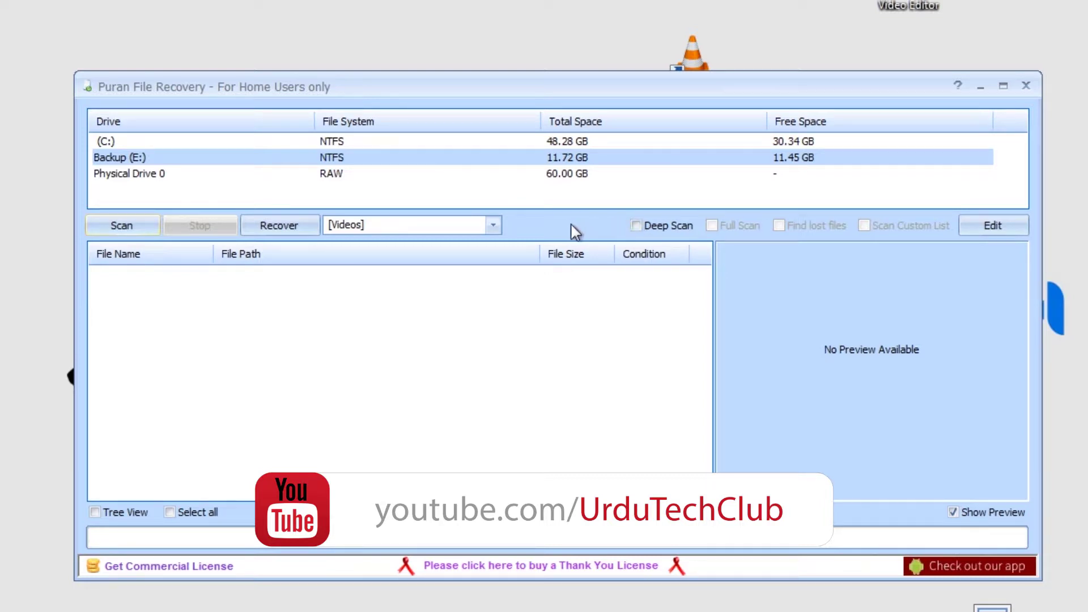
{"action": "left_click", "coordinate": [120, 226]}
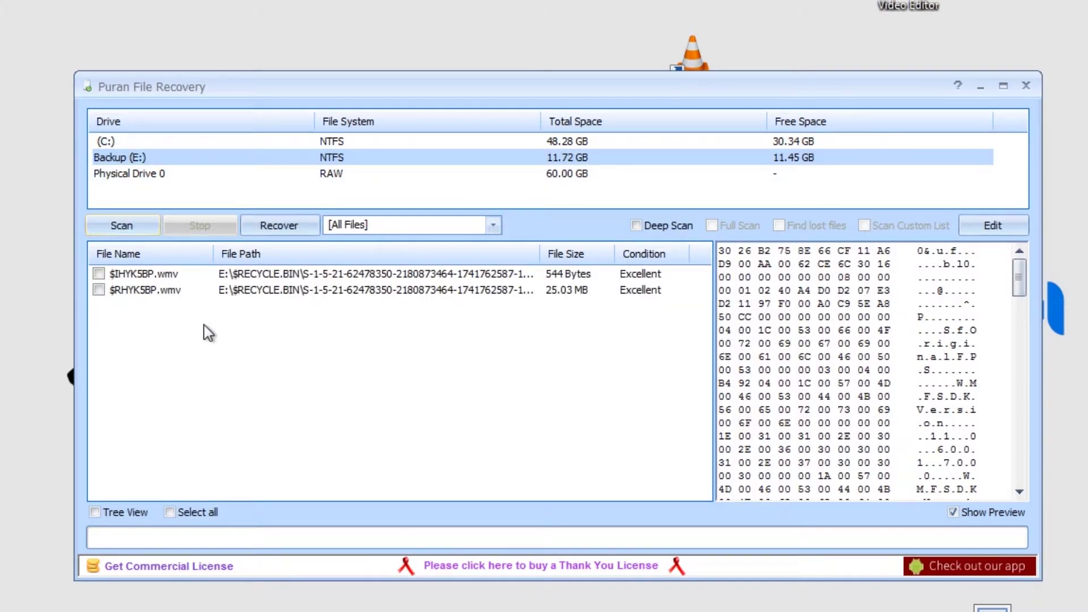
Preview both deleted WMV files found by the scan and mark $RHYK5BP.wmv for recovery
{"action": "left_click", "coordinate": [176, 290]}
{"action": "left_click", "coordinate": [173, 276]}
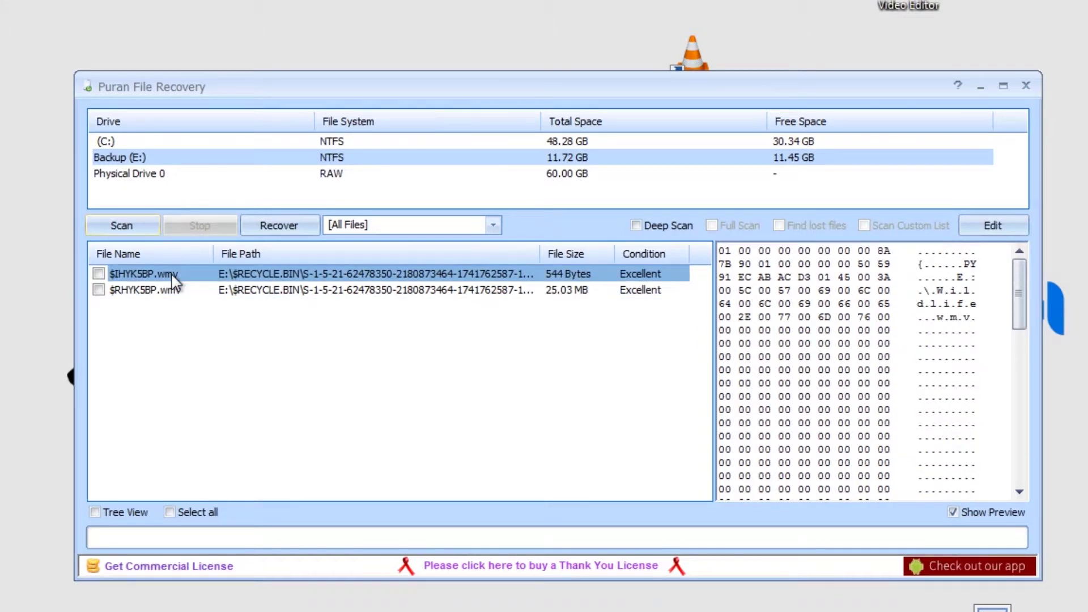
{"action": "left_click", "coordinate": [188, 292]}
{"action": "left_click", "coordinate": [169, 290]}
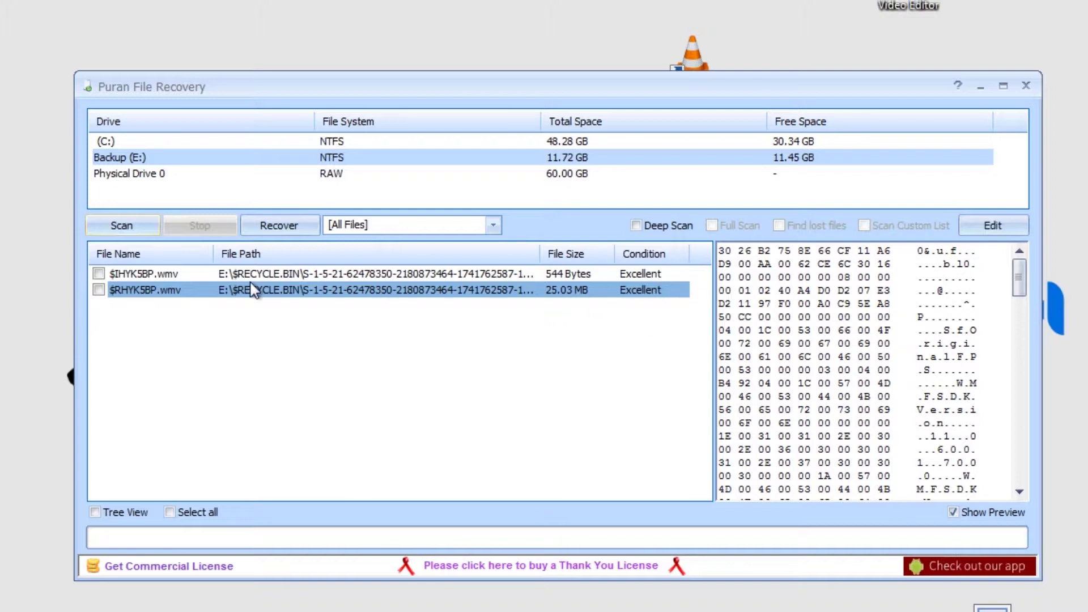
{"action": "left_click", "coordinate": [99, 290]}
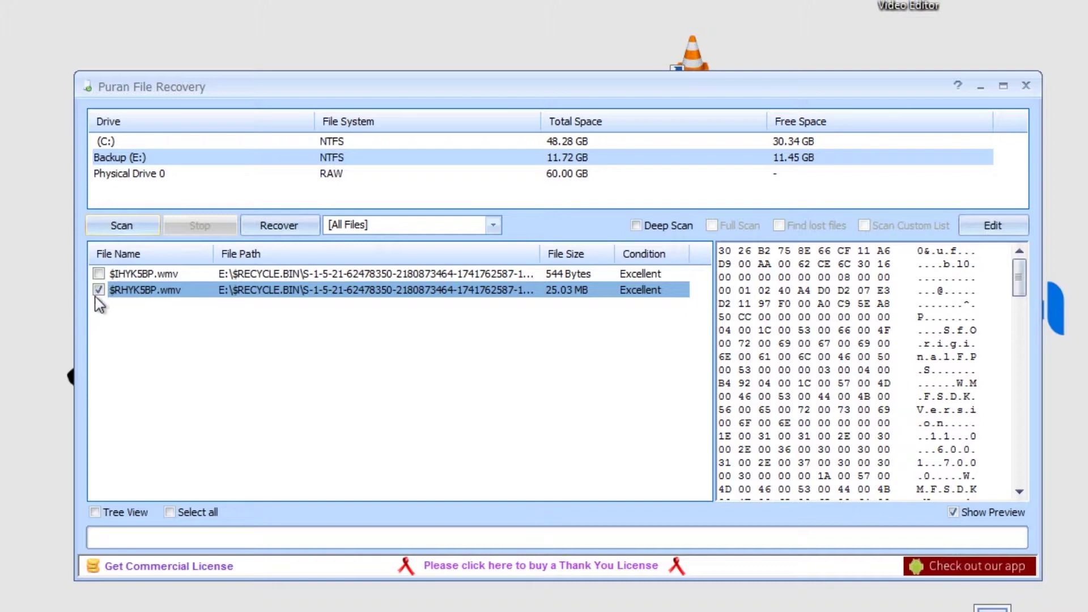
Recover the marked video with the Just Recover option into the user's Desktop folder on Local Disk (C:)
{"action": "left_click", "coordinate": [274, 224]}
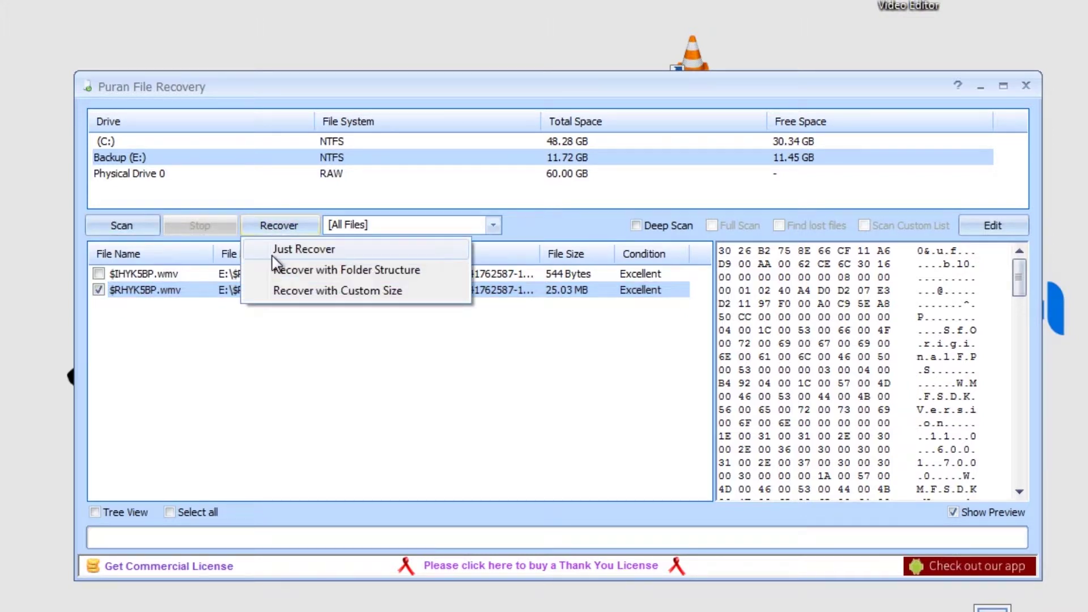
{"action": "left_click", "coordinate": [366, 252]}
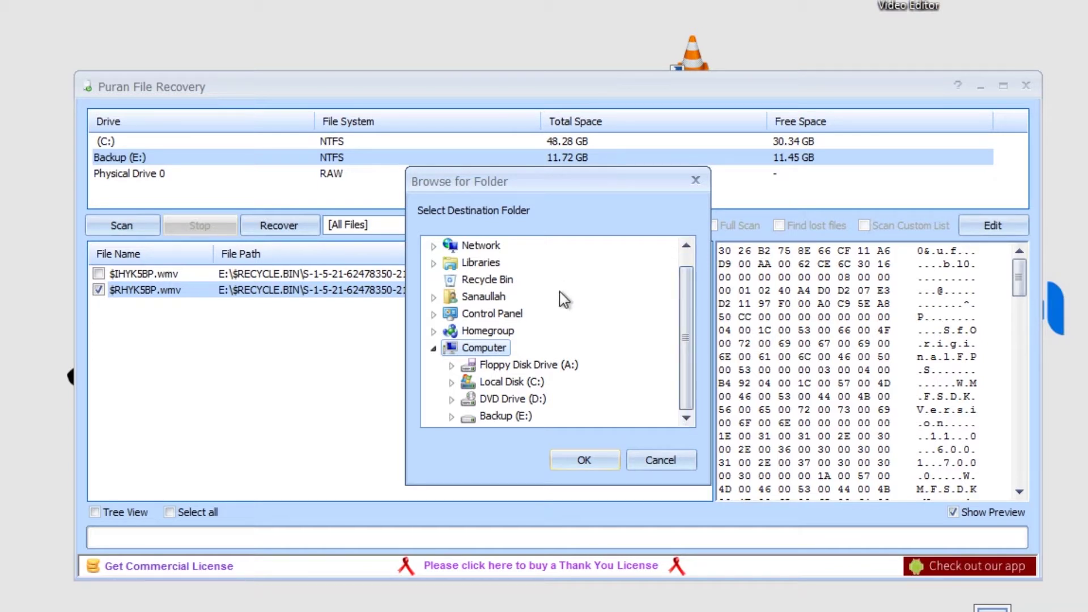
{"action": "double_click", "coordinate": [529, 382]}
{"action": "left_click", "coordinate": [470, 347]}
{"action": "left_click", "coordinate": [487, 381]}
{"action": "left_click", "coordinate": [552, 313]}
{"action": "left_click", "coordinate": [597, 460]}
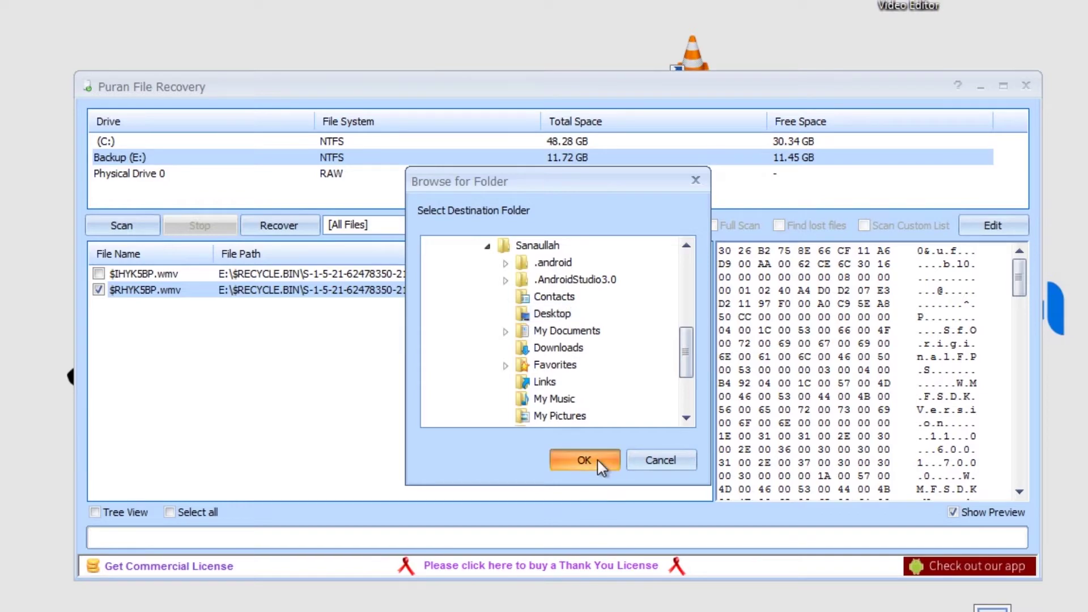
{"action": "left_click", "coordinate": [629, 403]}
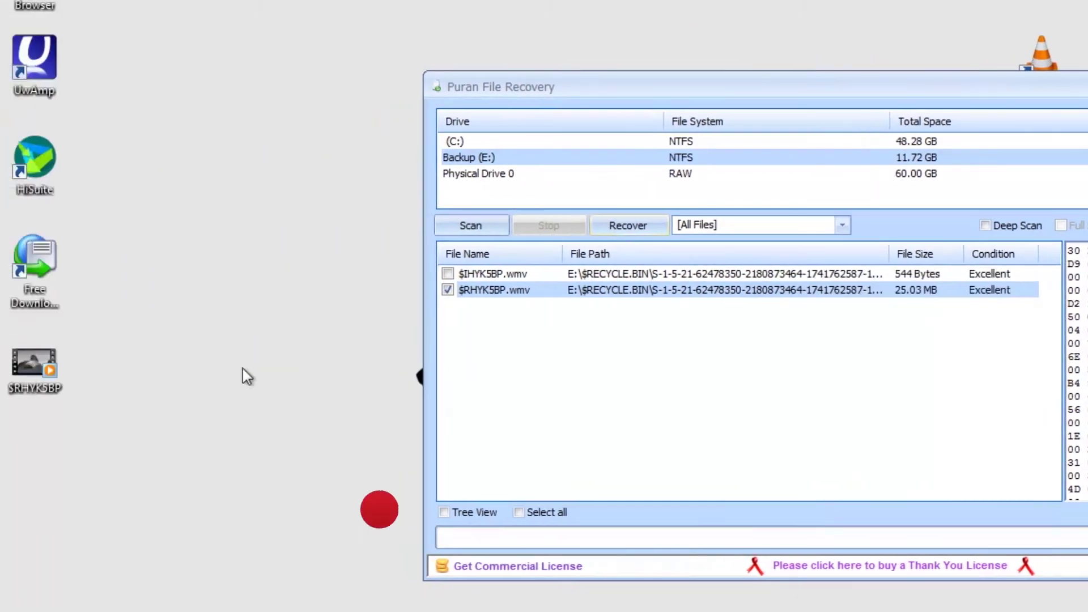
Move the recovered $RHYK5BP video to a clear desktop area, play it to check it, and close Puran File Recovery
{"action": "double_click", "coordinate": [29, 358]}
{"action": "left_click_drag", "start_coordinate": [29, 358], "coordinate": [170, 360]}
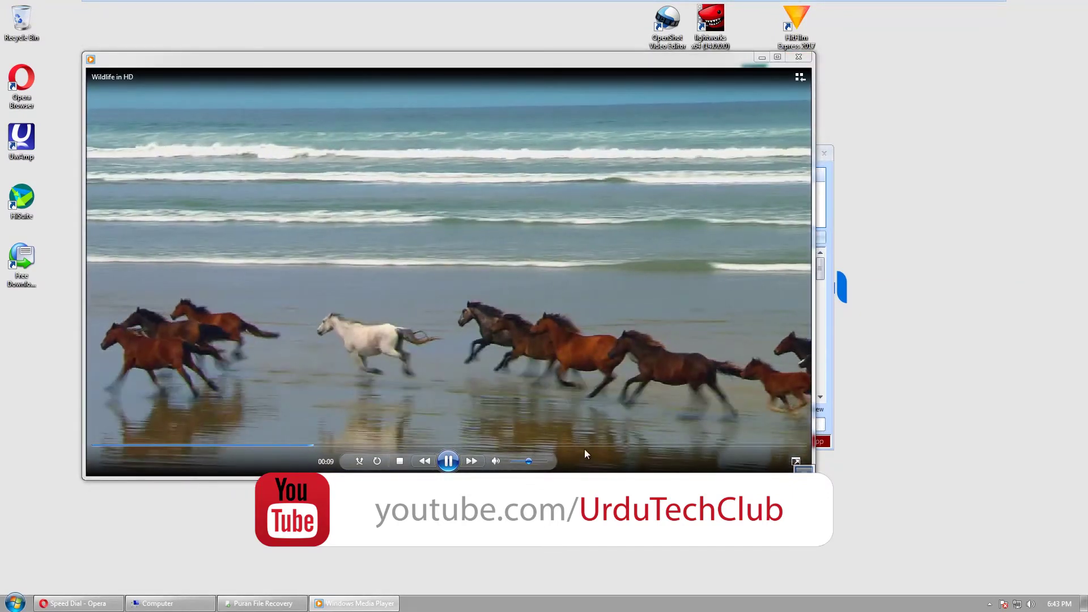
{"action": "left_click", "coordinate": [584, 446]}
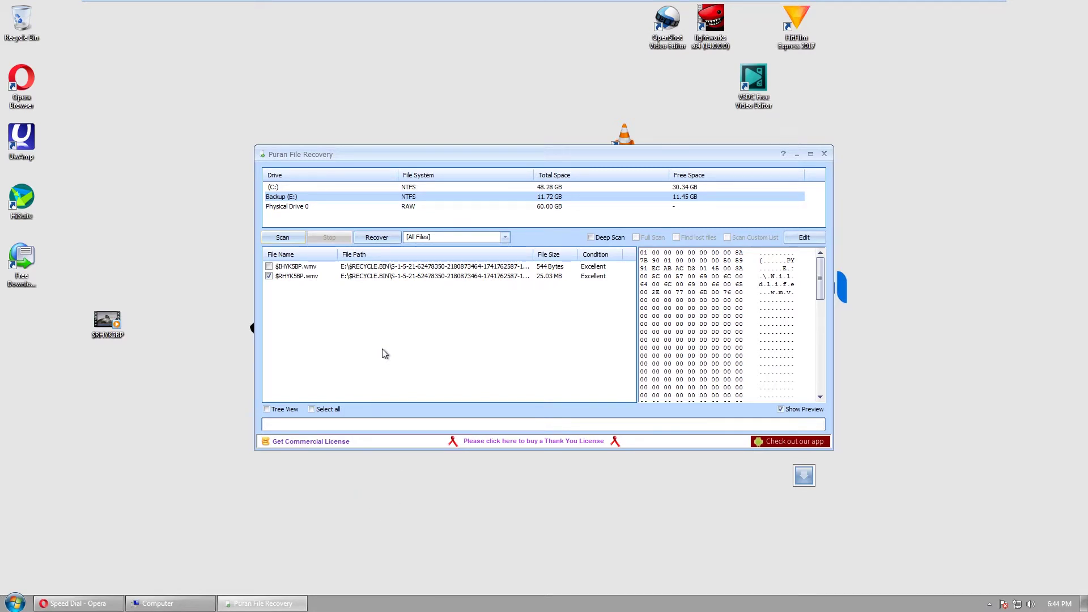
{"action": "left_click_drag", "start_coordinate": [678, 155], "coordinate": [669, 168]}
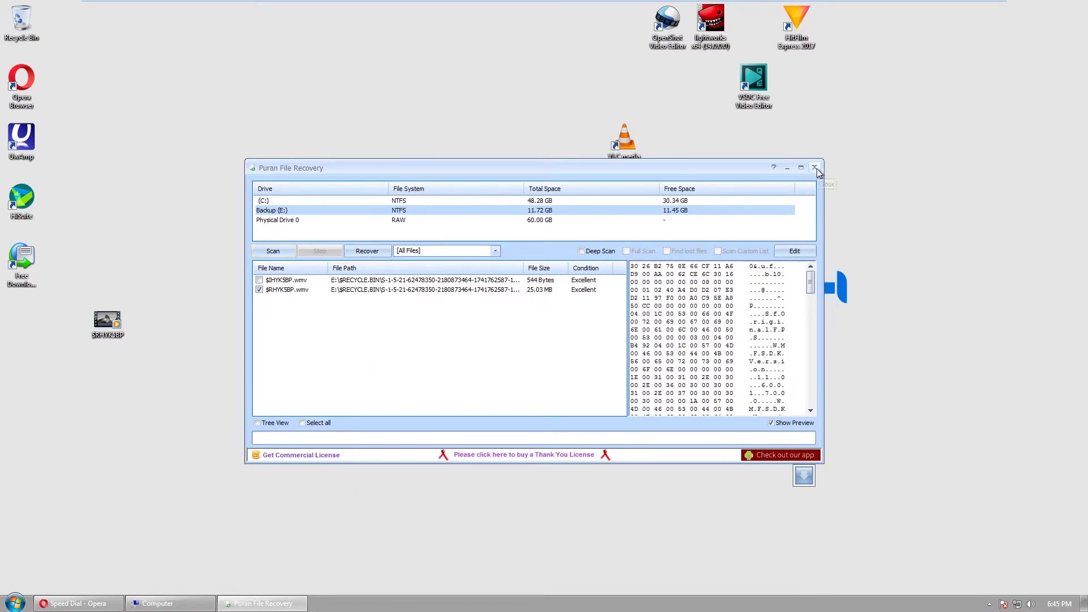
{"action": "left_click", "coordinate": [815, 168]}
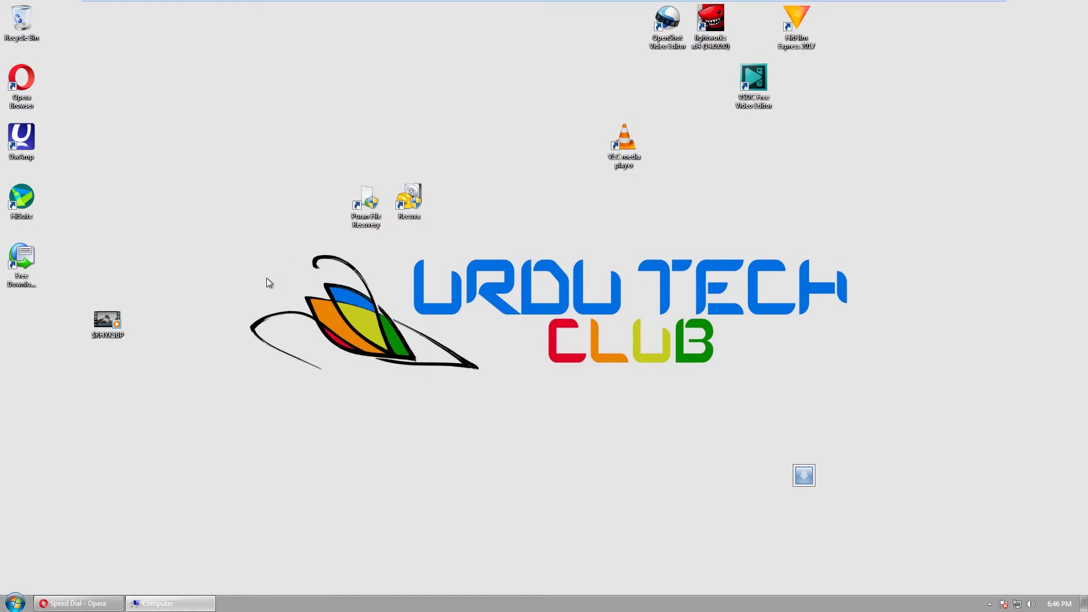
Delete the android-fact video from the Backup (E:) drive
{"action": "left_click", "coordinate": [148, 605]}
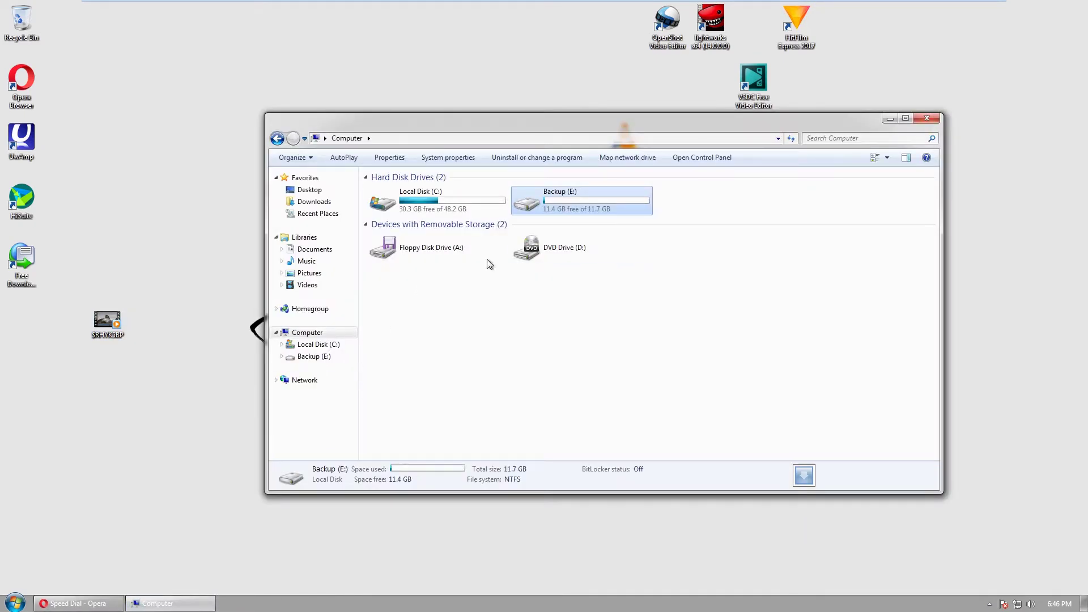
{"action": "double_click", "coordinate": [551, 205]}
{"action": "left_click", "coordinate": [346, 189]}
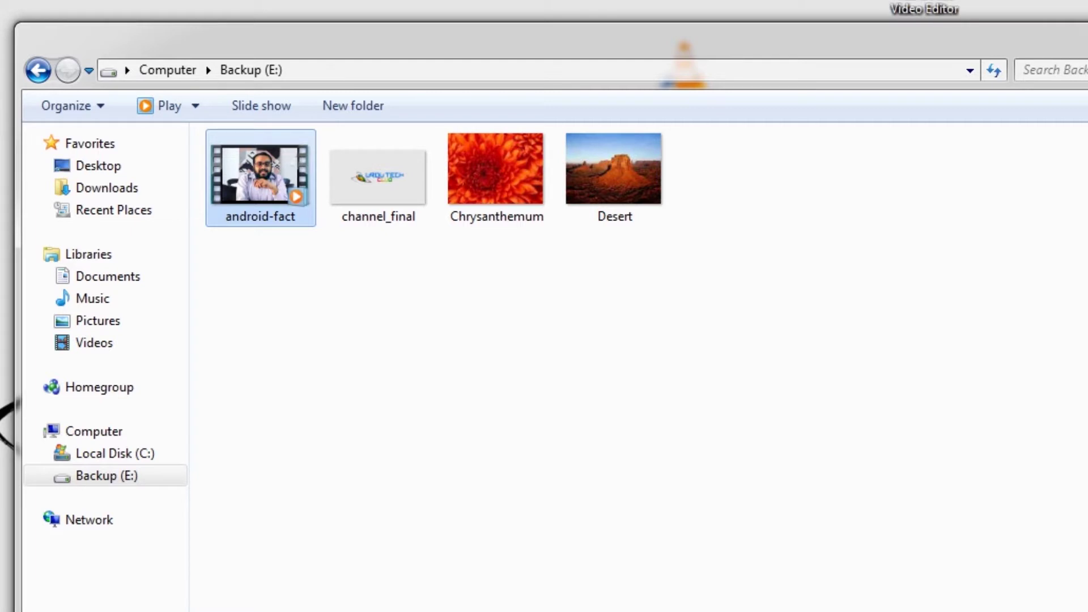
{"action": "right_click", "coordinate": [272, 165]}
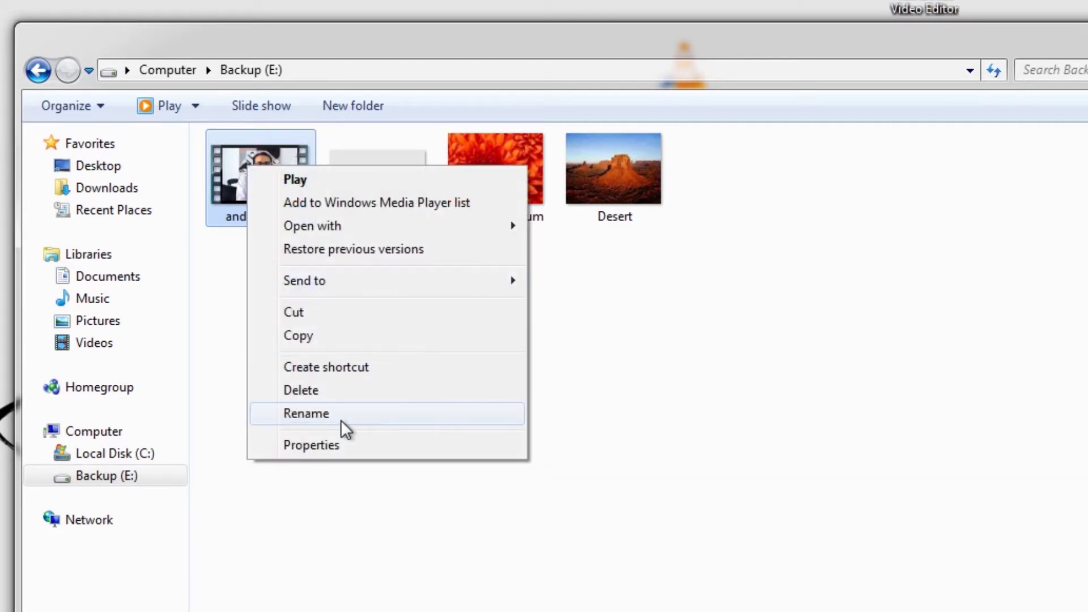
{"action": "left_click", "coordinate": [347, 392]}
{"action": "left_click", "coordinate": [602, 434]}
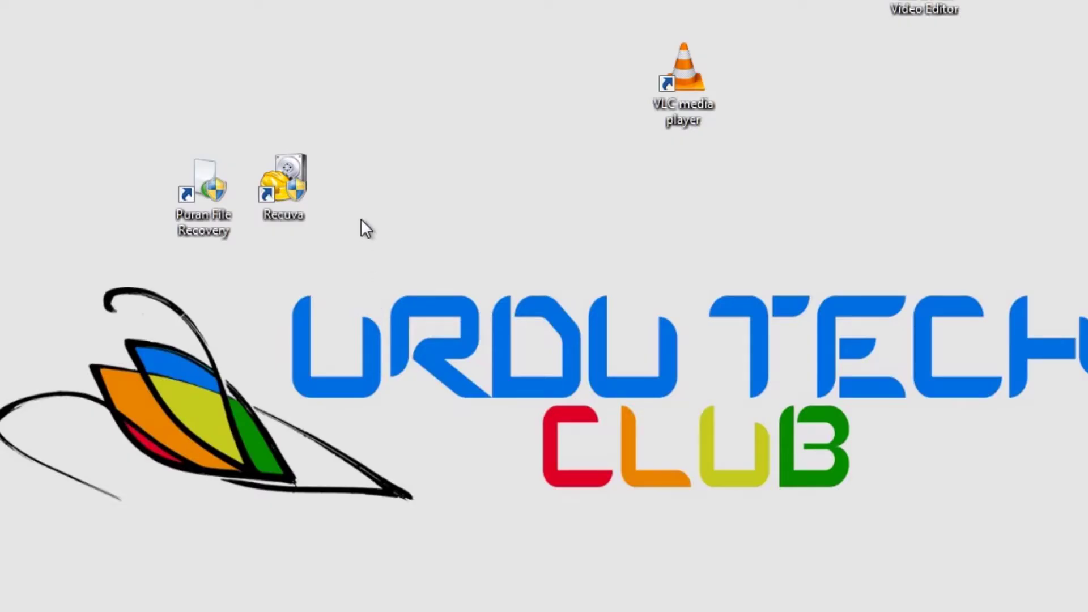
Move the Recuva desktop shortcut away from the Puran File Recovery shortcut and launch Recuva
{"action": "left_click_drag", "start_coordinate": [287, 196], "coordinate": [465, 213]}
{"action": "left_click_drag", "start_coordinate": [381, 111], "coordinate": [510, 246]}
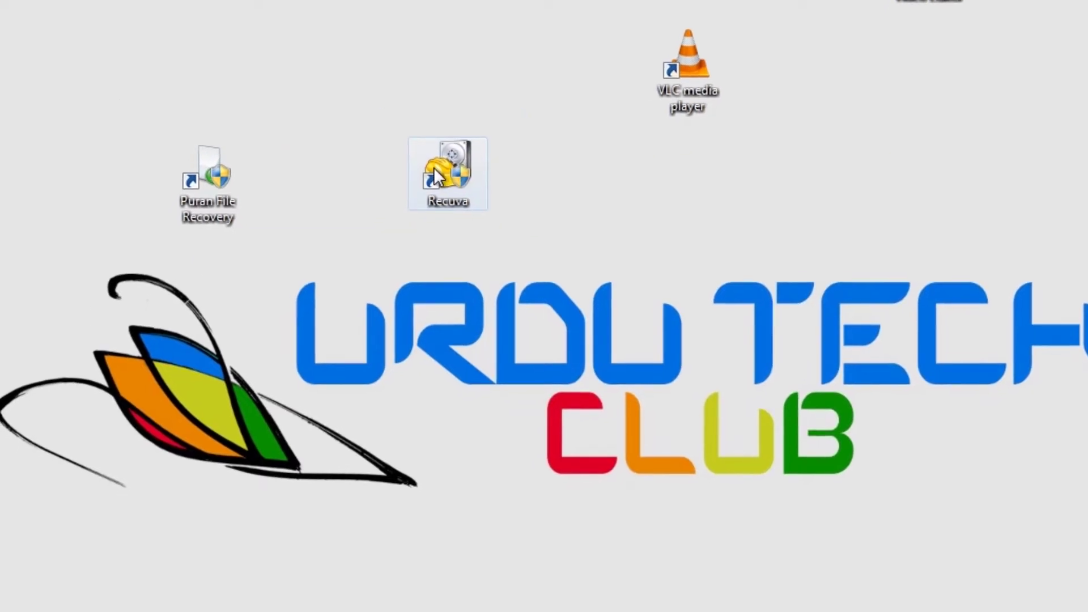
{"action": "key", "text": "Return"}
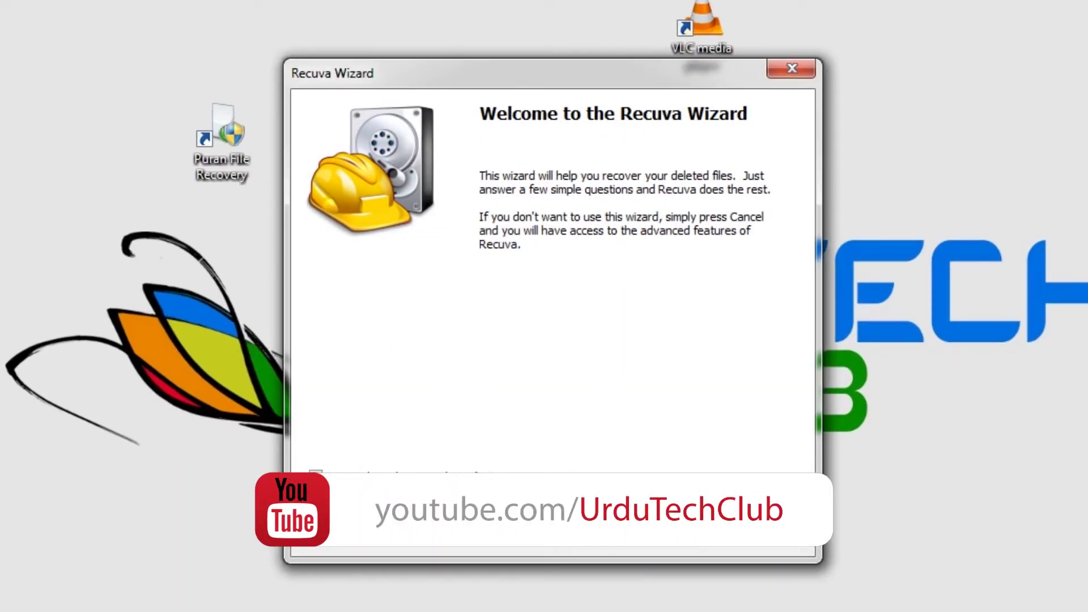
Pass the Recuva wizard's welcome page and choose Video as the file type to recover
{"action": "key", "text": "Return"}
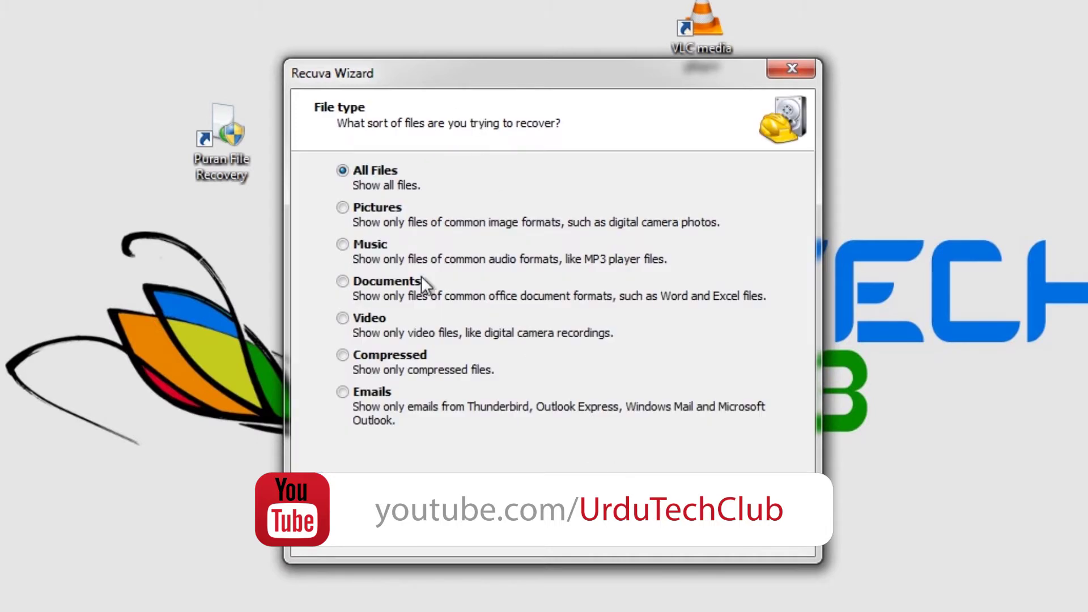
{"action": "left_click", "coordinate": [596, 534]}
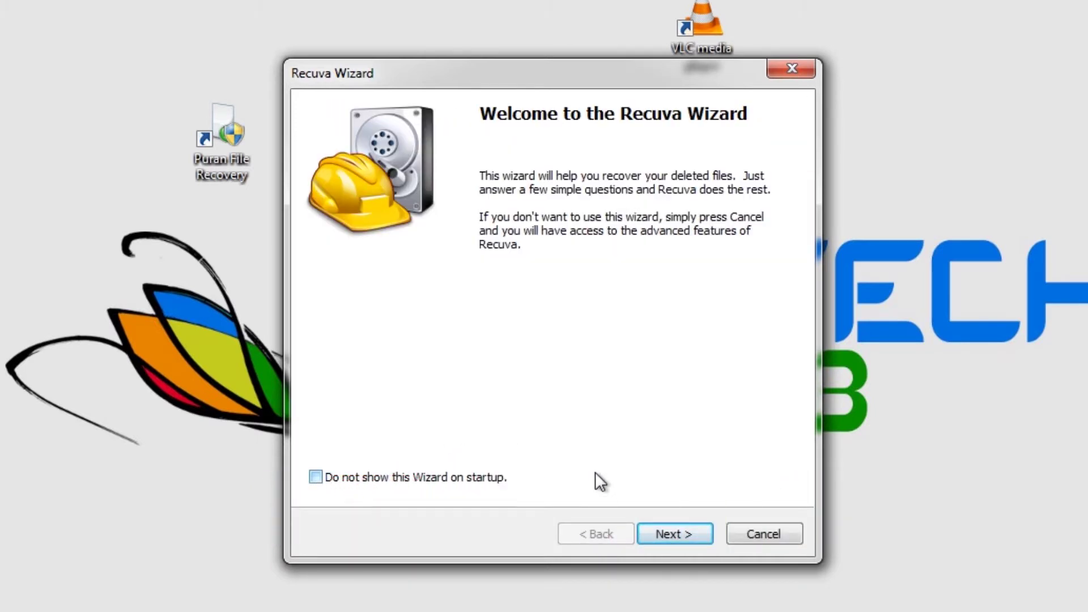
{"action": "left_click", "coordinate": [675, 536]}
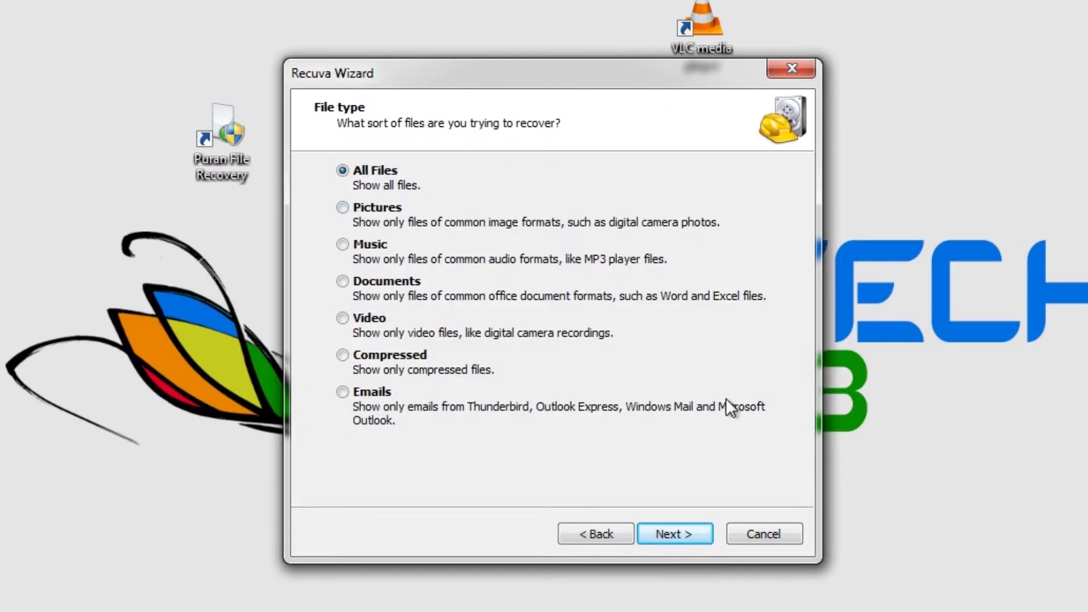
{"action": "left_click", "coordinate": [352, 318]}
{"action": "left_click", "coordinate": [668, 538]}
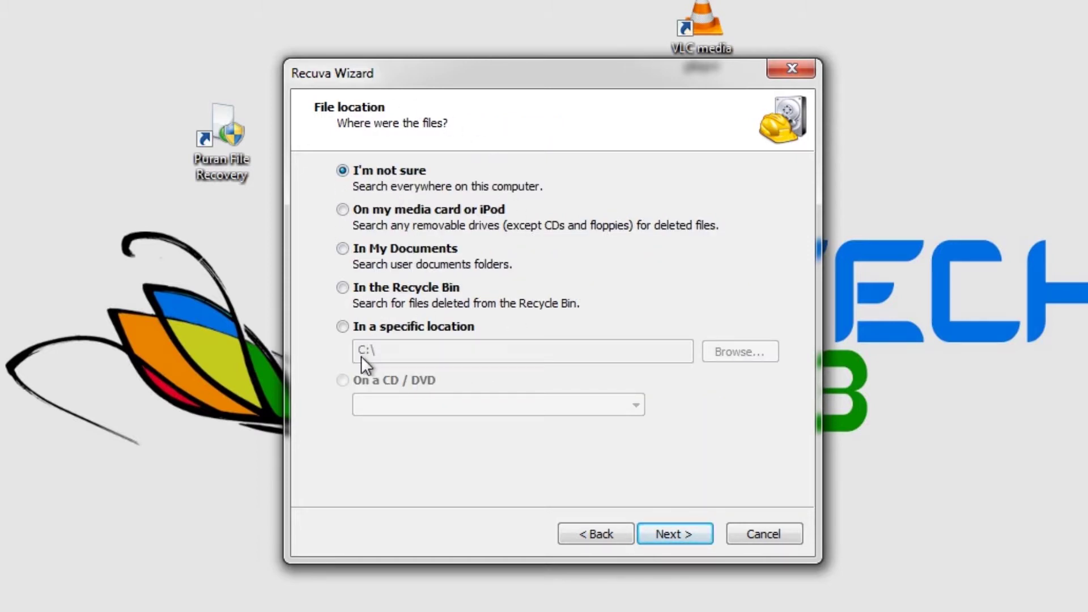
Set the wizard's file location to a specific location, the Backup (E:) drive, and proceed to the search page
{"action": "left_click", "coordinate": [405, 328]}
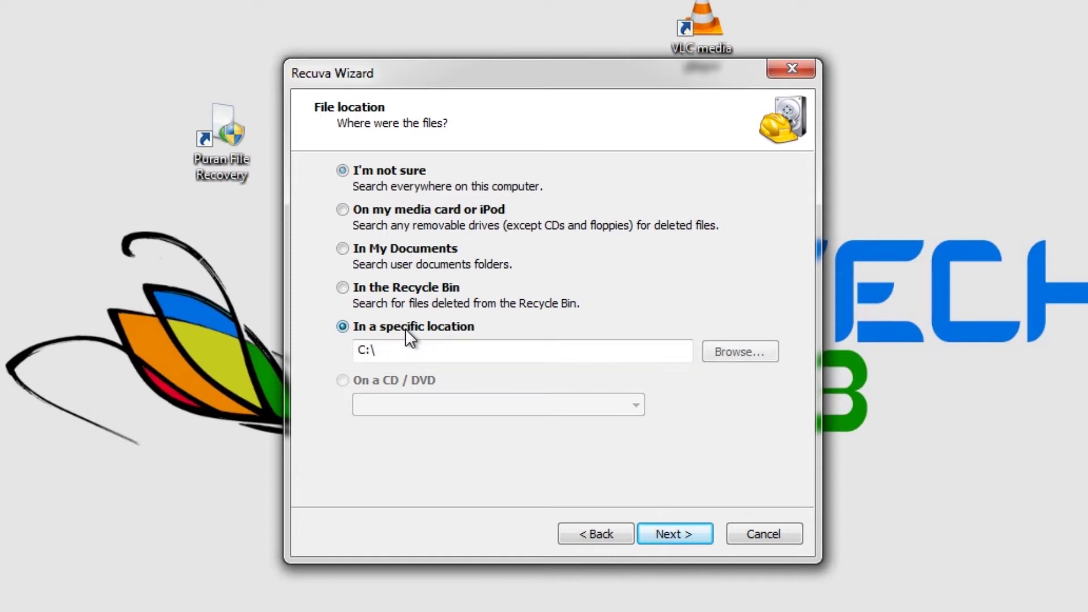
{"action": "left_click", "coordinate": [749, 348]}
{"action": "left_click", "coordinate": [480, 434]}
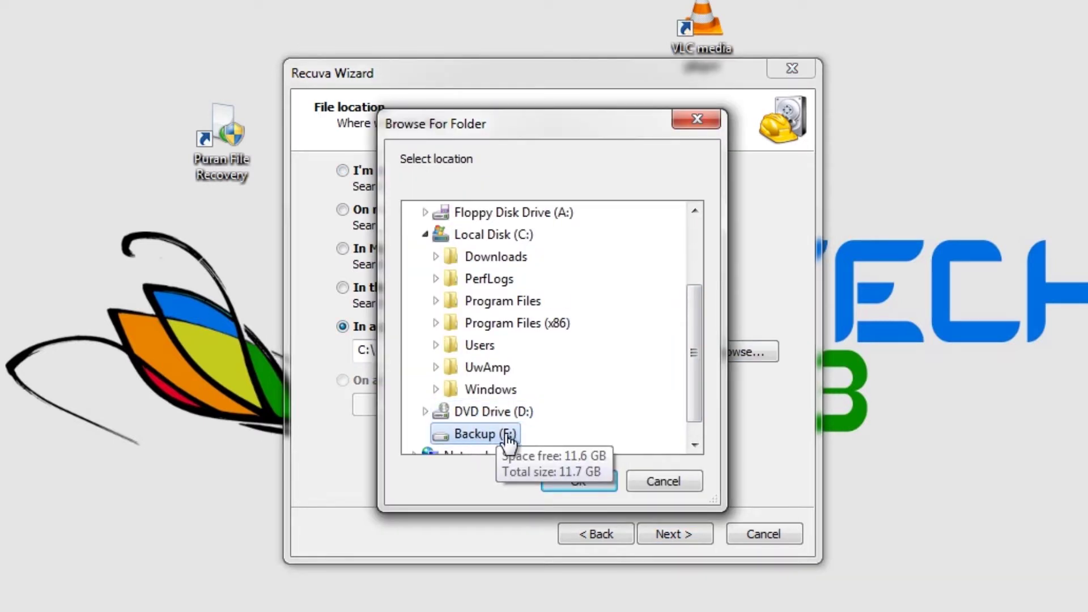
{"action": "left_click", "coordinate": [578, 481]}
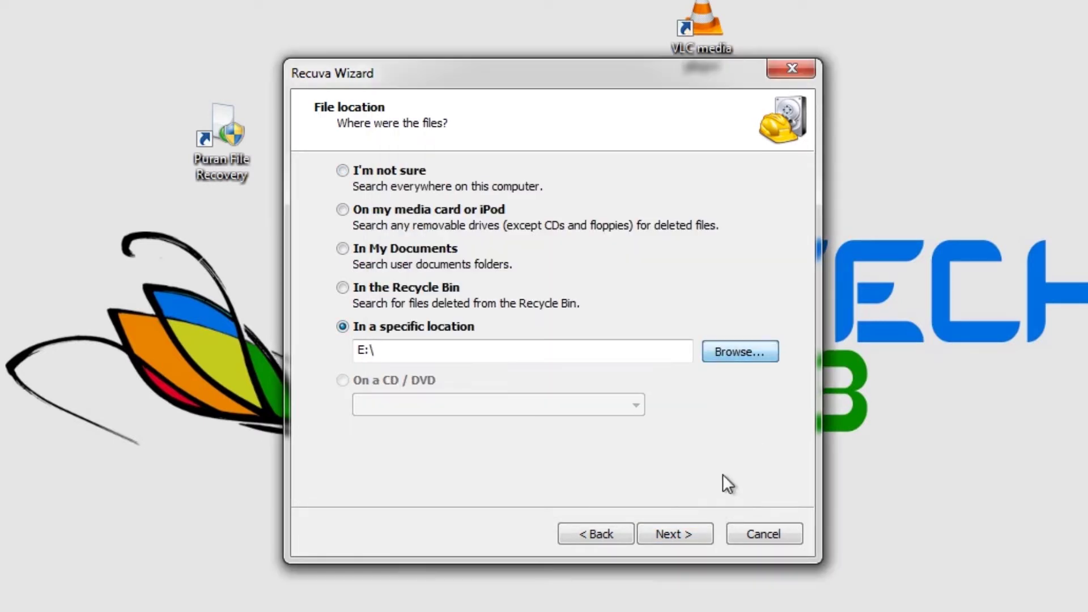
{"action": "left_click", "coordinate": [674, 529]}
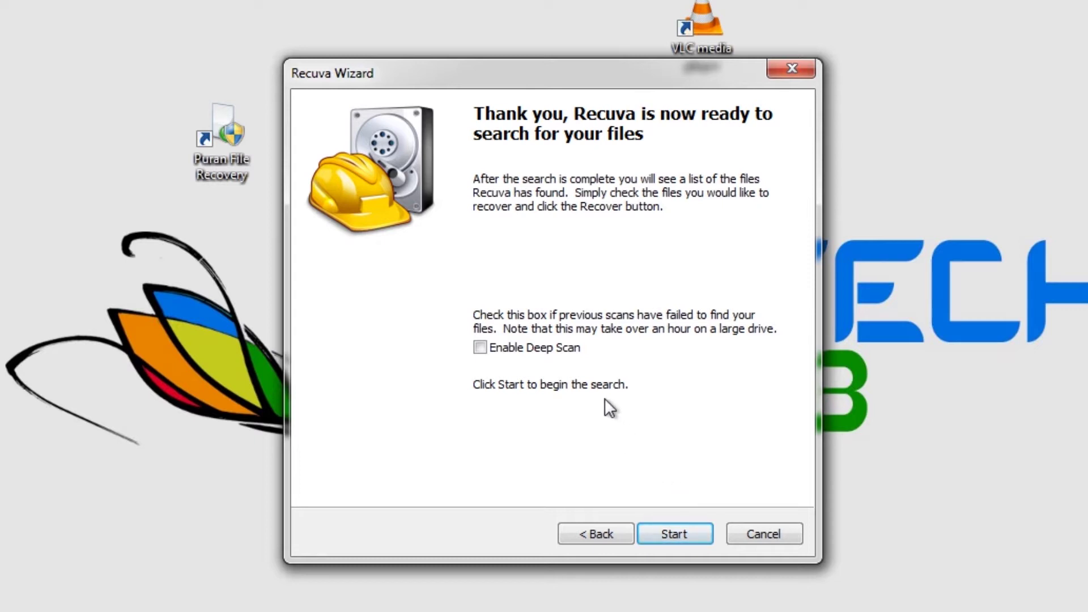
Start the Recuva search without Deep Scan and select android-fact.mp4 in the list of found files
{"action": "left_click", "coordinate": [680, 535]}
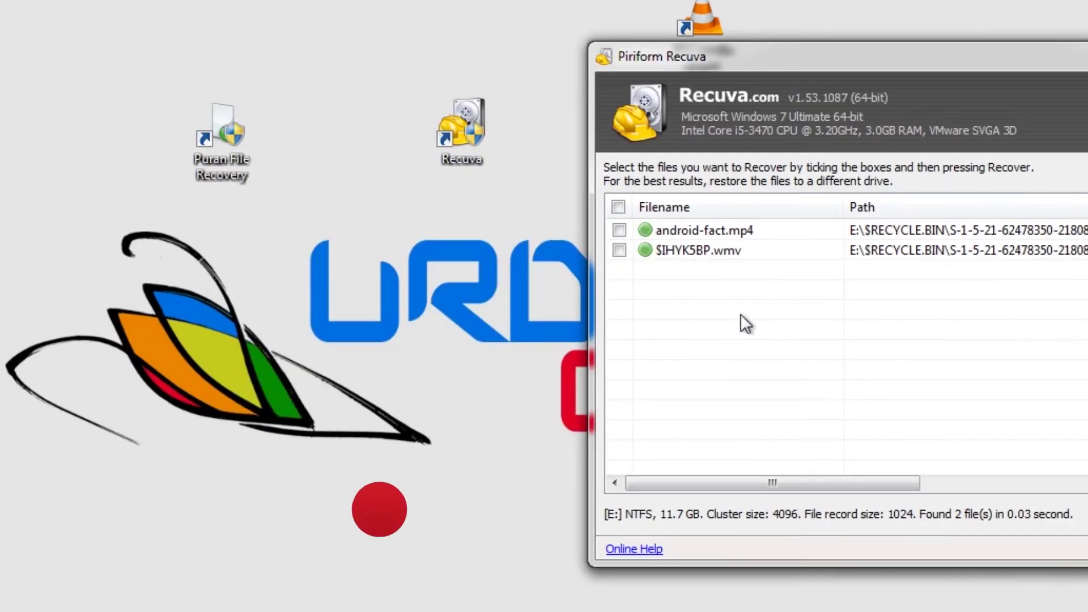
{"action": "left_click", "coordinate": [743, 231]}
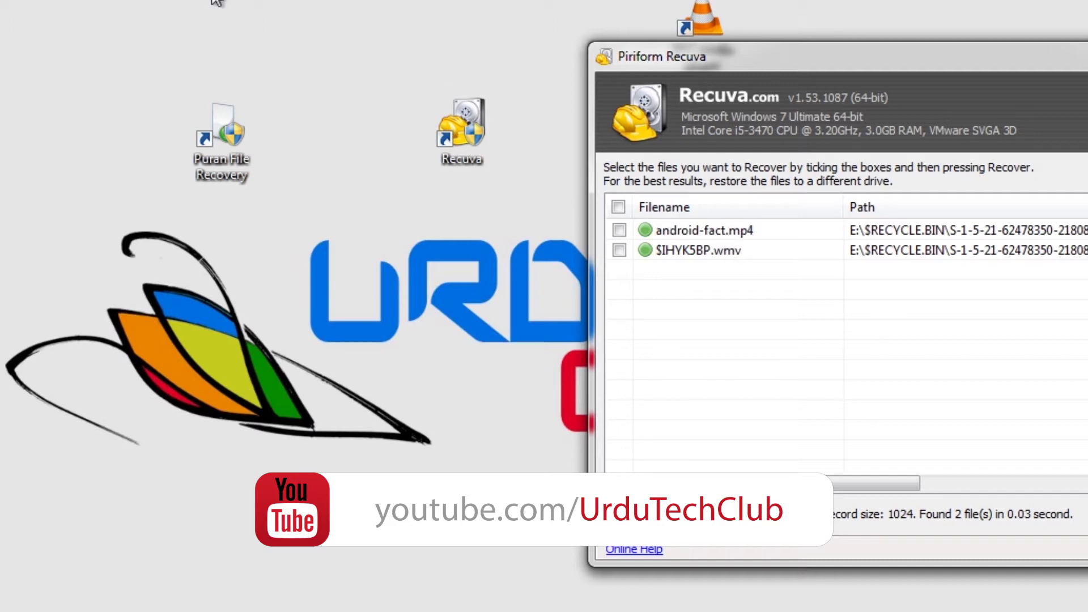
Launch Puran File Recovery and scan the Backup (E:) drive for deleted files
{"action": "double_click", "coordinate": [247, 151]}
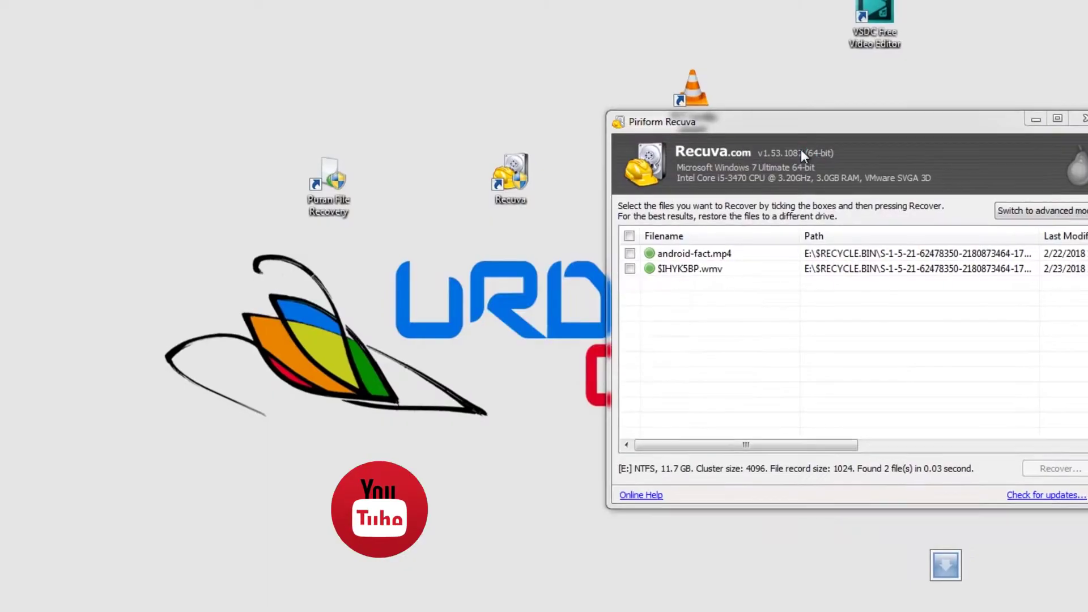
{"action": "left_click", "coordinate": [573, 328]}
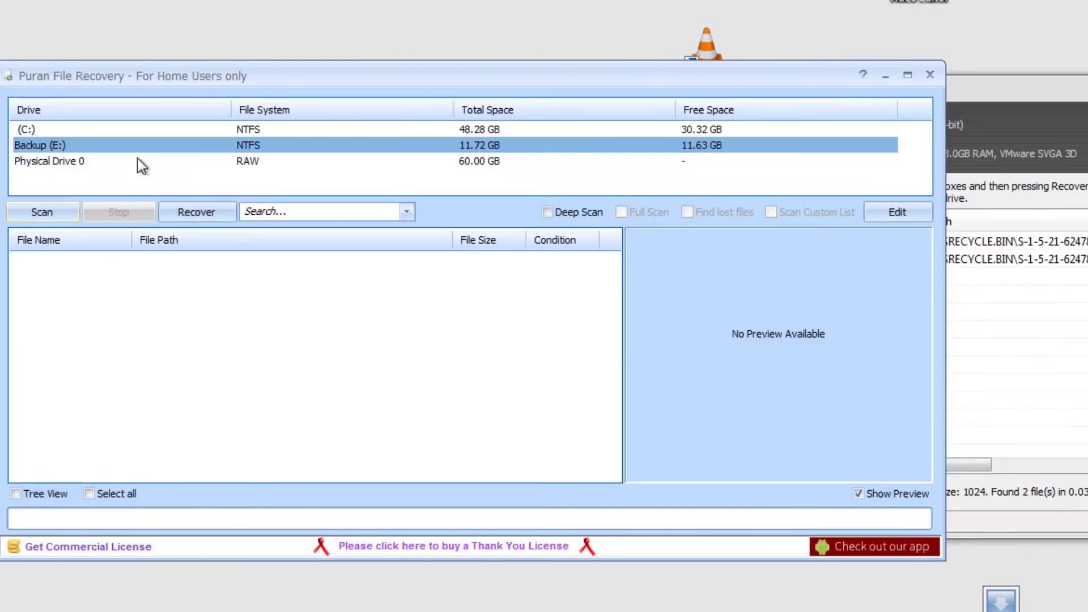
{"action": "left_click", "coordinate": [407, 211]}
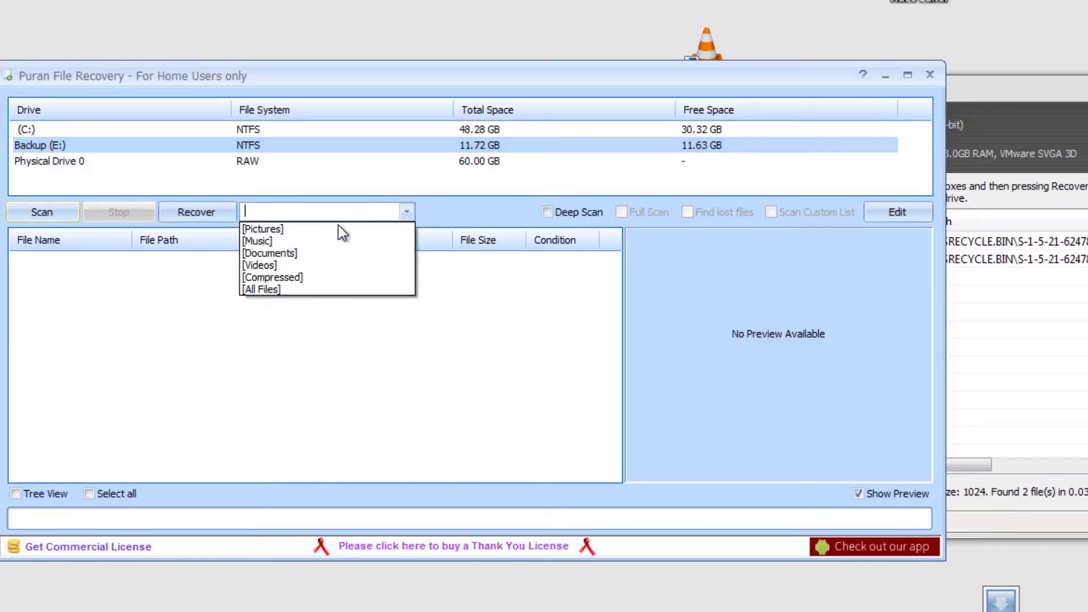
{"action": "left_click", "coordinate": [282, 263]}
{"action": "left_click", "coordinate": [49, 212]}
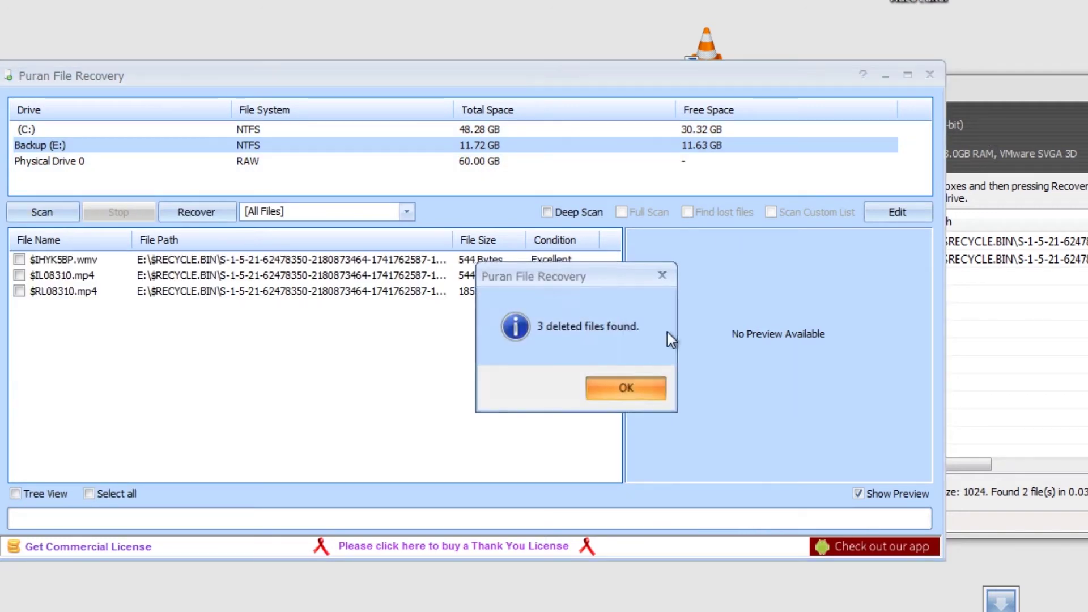
{"action": "left_click", "coordinate": [626, 388]}
Switch to Recuva and examine the size, state and comment details of android-fact.mp4
{"action": "left_click", "coordinate": [986, 120]}
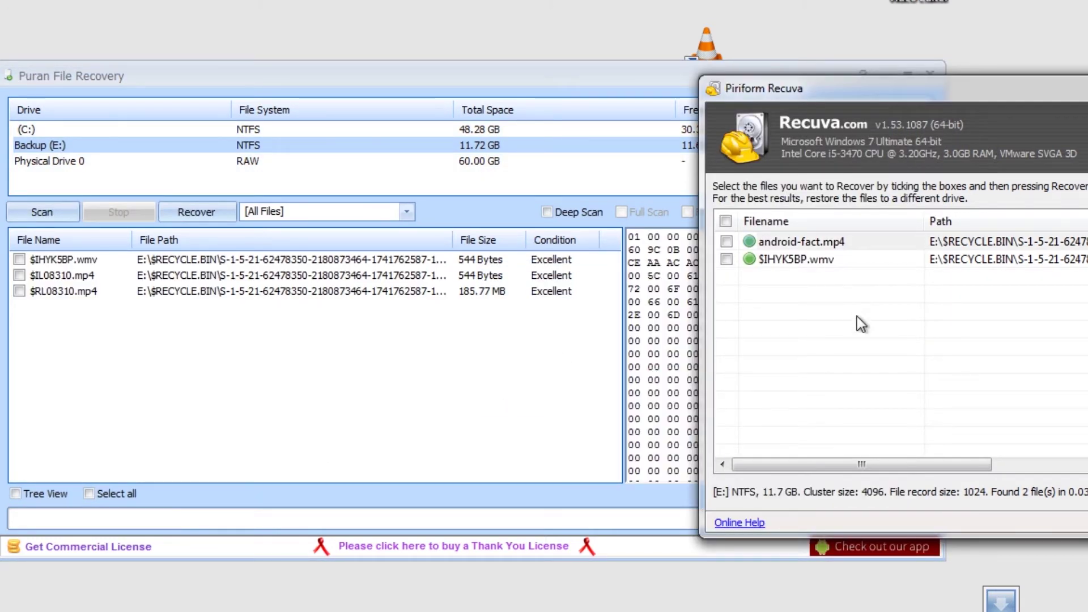
{"action": "left_click", "coordinate": [850, 242]}
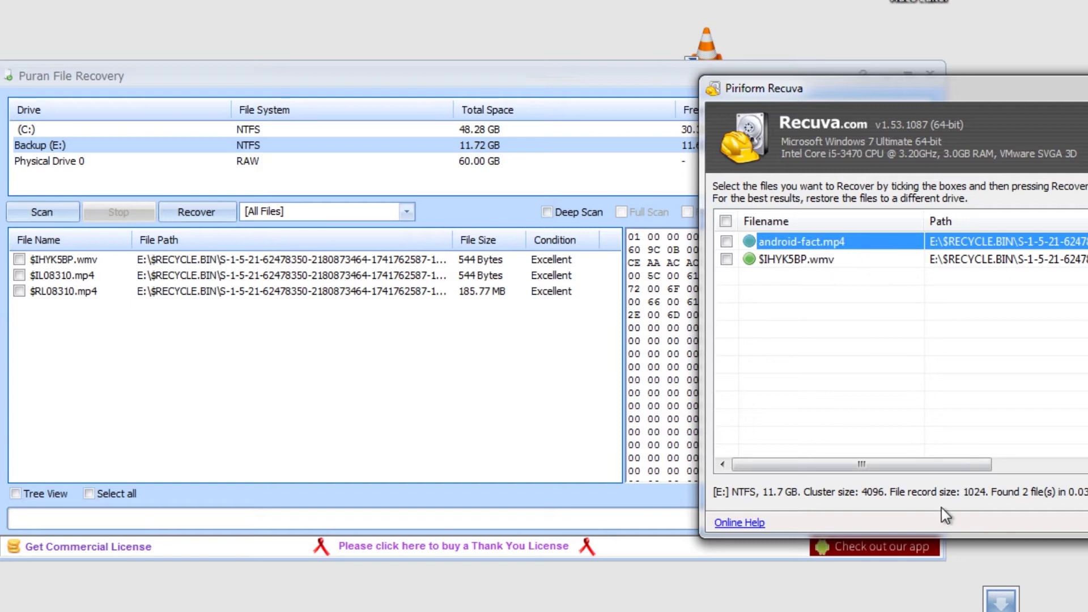
{"action": "left_click_drag", "start_coordinate": [958, 467], "coordinate": [901, 317]}
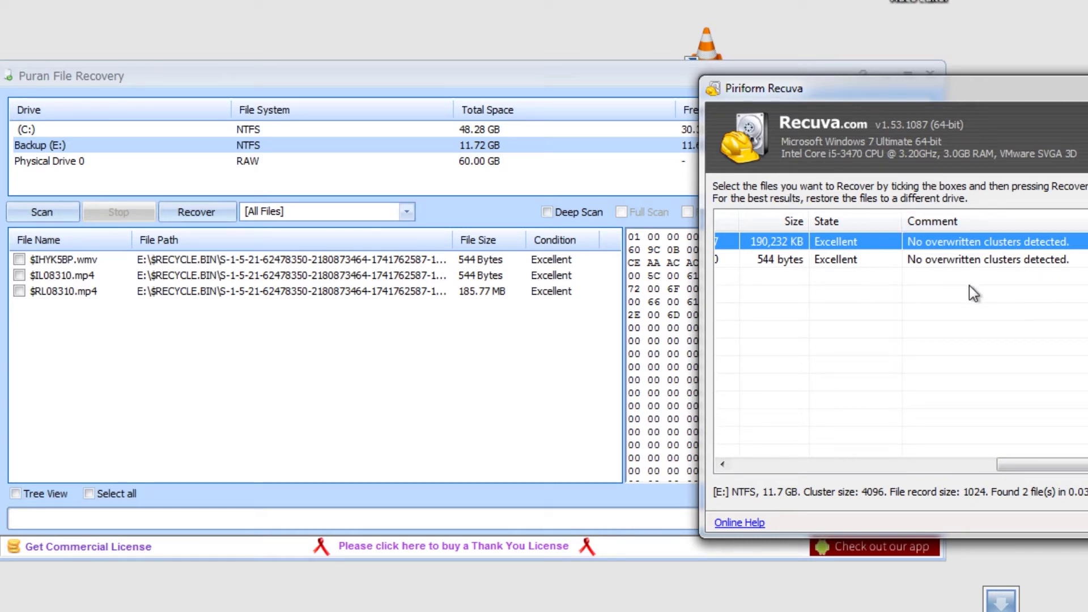
{"action": "left_click_drag", "start_coordinate": [1076, 475], "coordinate": [838, 467]}
Switch to Puran File Recovery and inspect the $RL08310.mp4 entry to compare its file name with Recuva's
{"action": "left_click", "coordinate": [235, 348]}
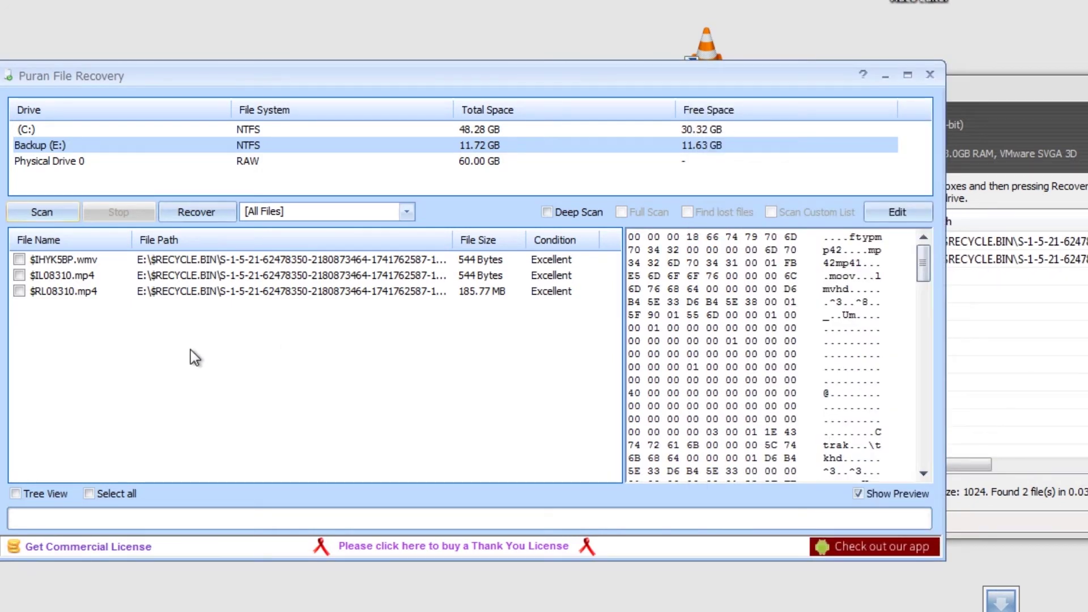
{"action": "left_click", "coordinate": [92, 294]}
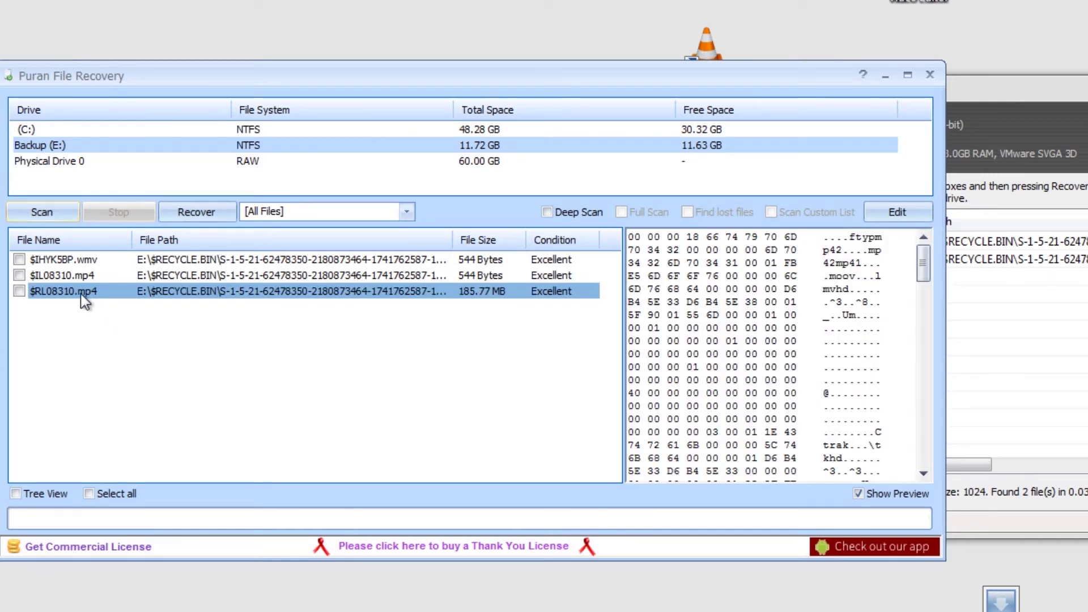
{"action": "left_click", "coordinate": [102, 338]}
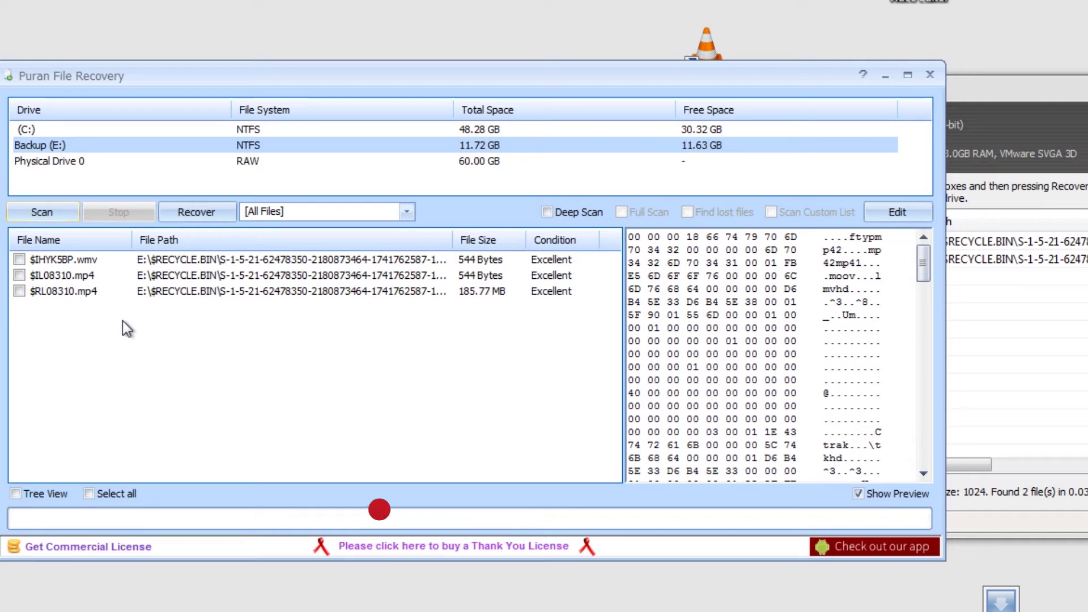
Switch to Recuva, mark only android-fact.mp4 and recover it to the Desktop
{"action": "left_click", "coordinate": [1038, 311]}
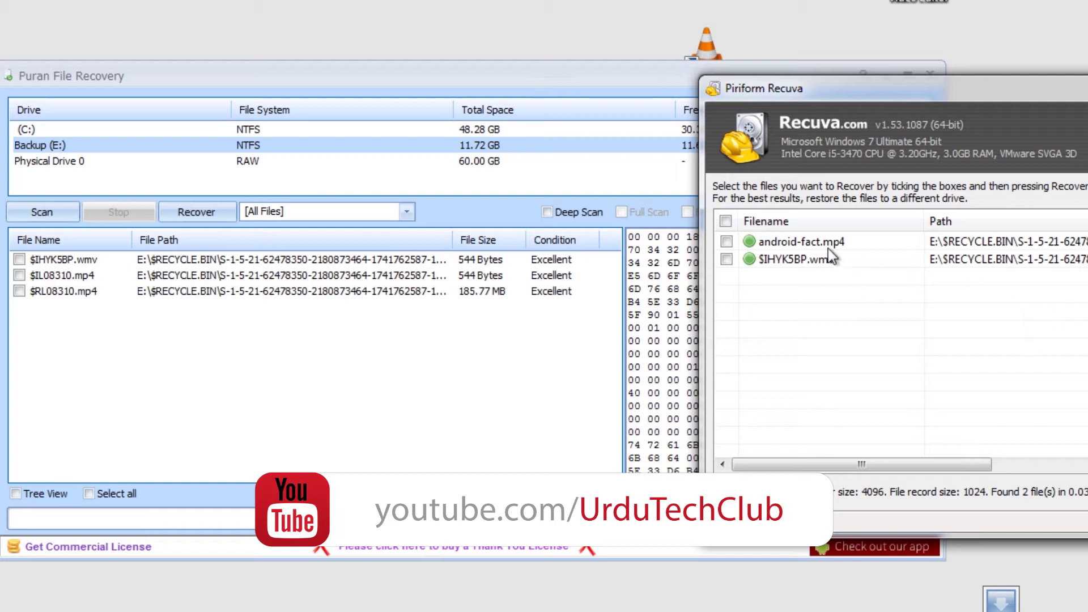
{"action": "left_click", "coordinate": [806, 244]}
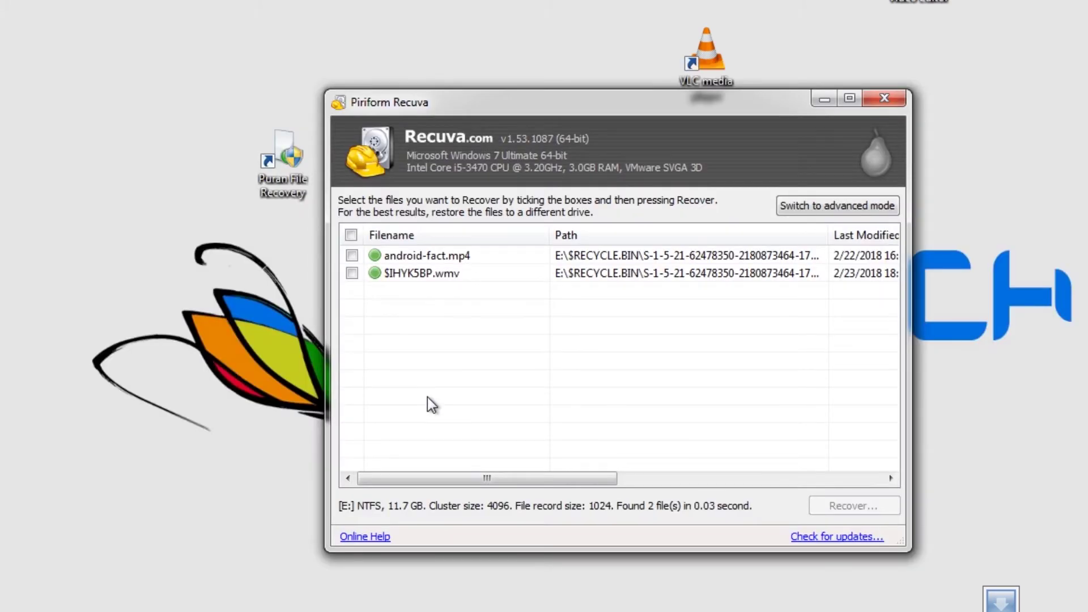
{"action": "left_click", "coordinate": [352, 256]}
{"action": "left_click", "coordinate": [853, 505]}
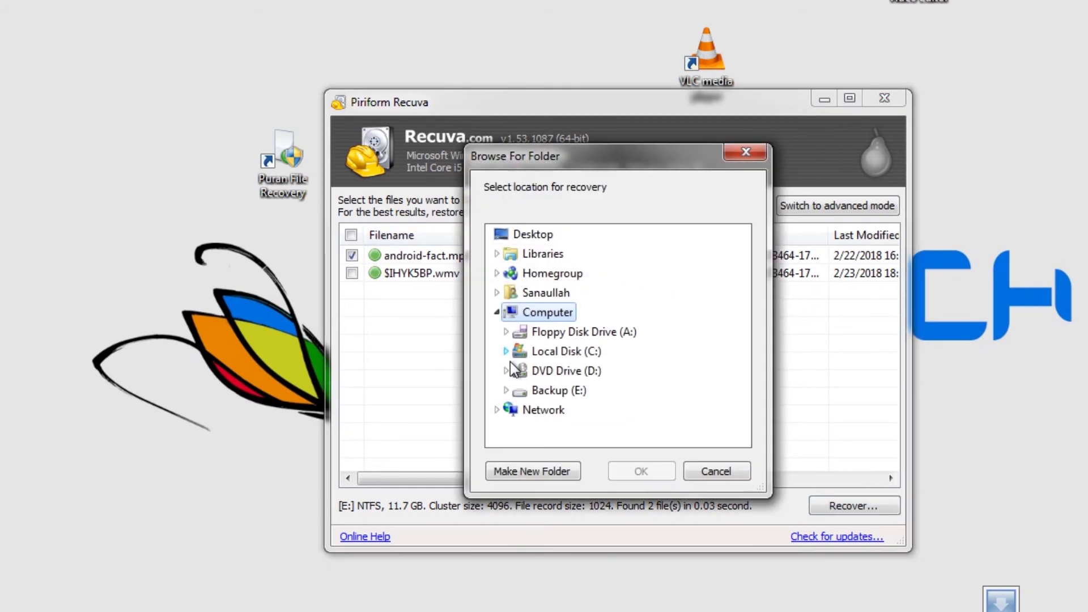
{"action": "left_click", "coordinate": [538, 234]}
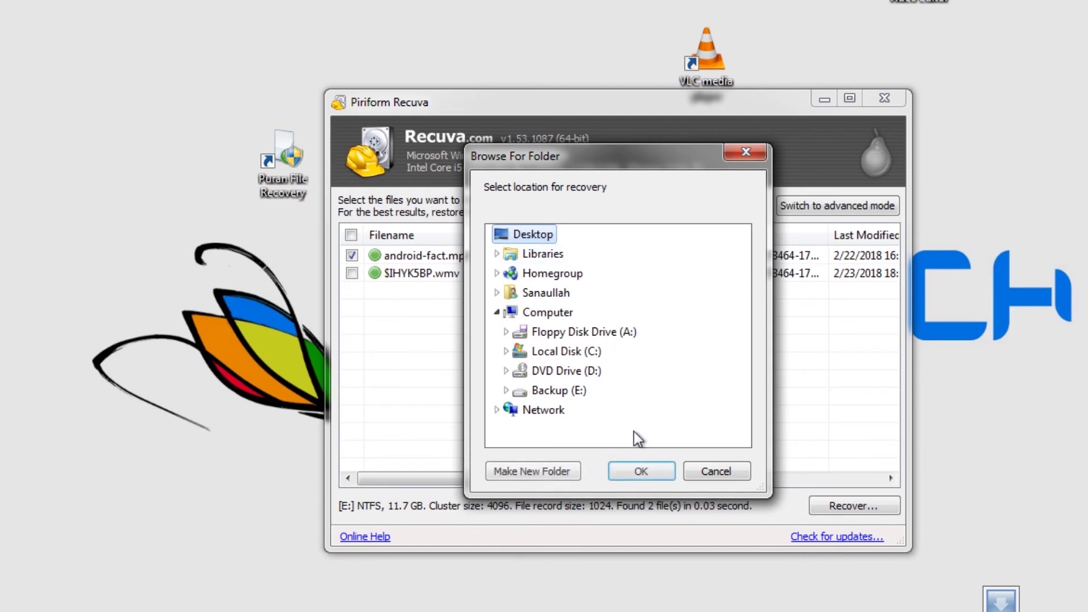
{"action": "left_click", "coordinate": [640, 476]}
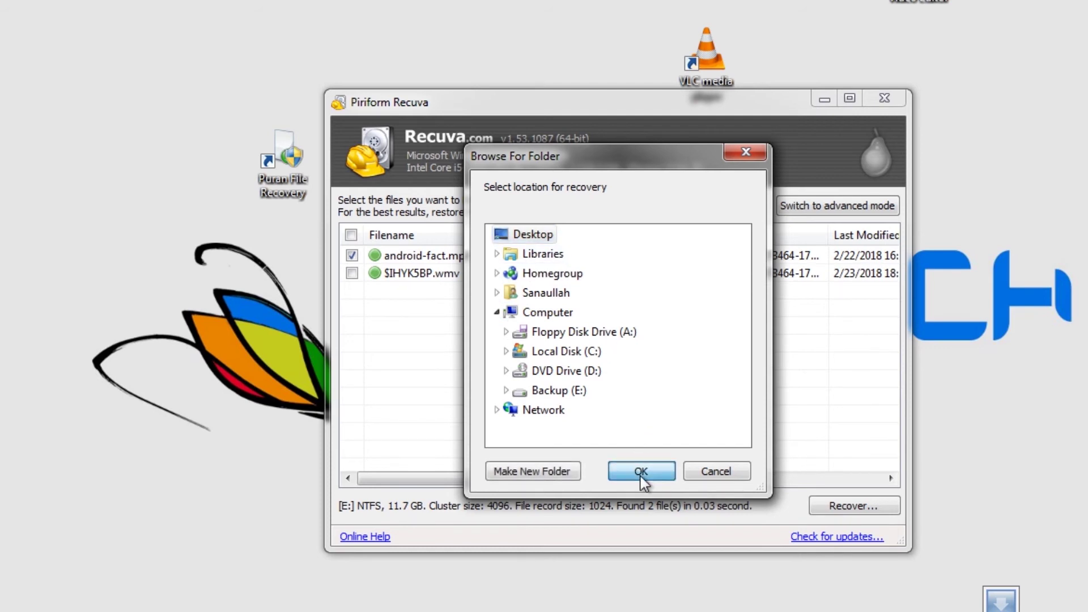